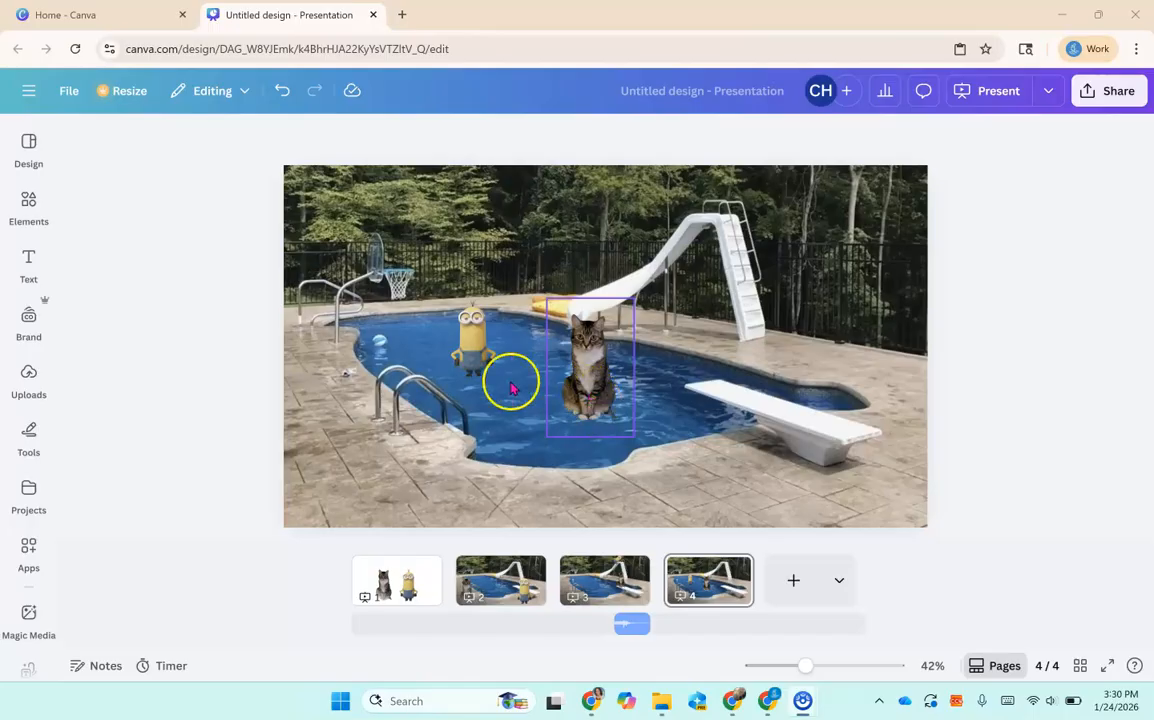
- Search the elements library for "pool float" and clear the Audio filter from the results
click(240, 328)
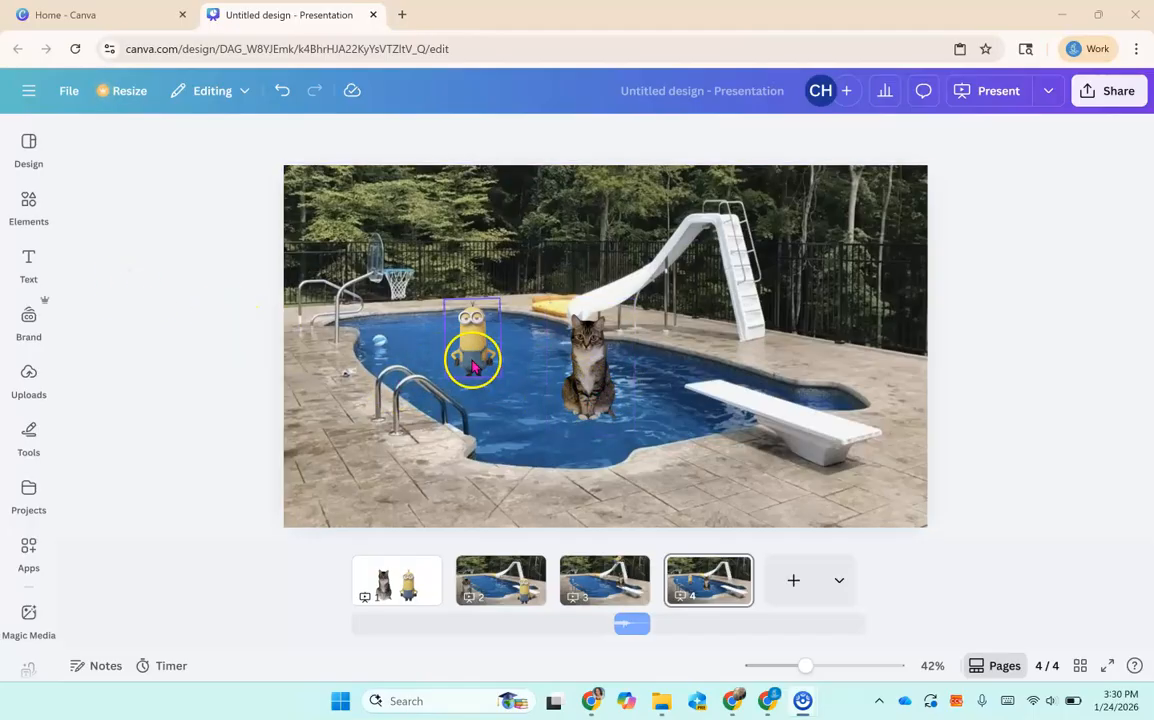
click(26, 212)
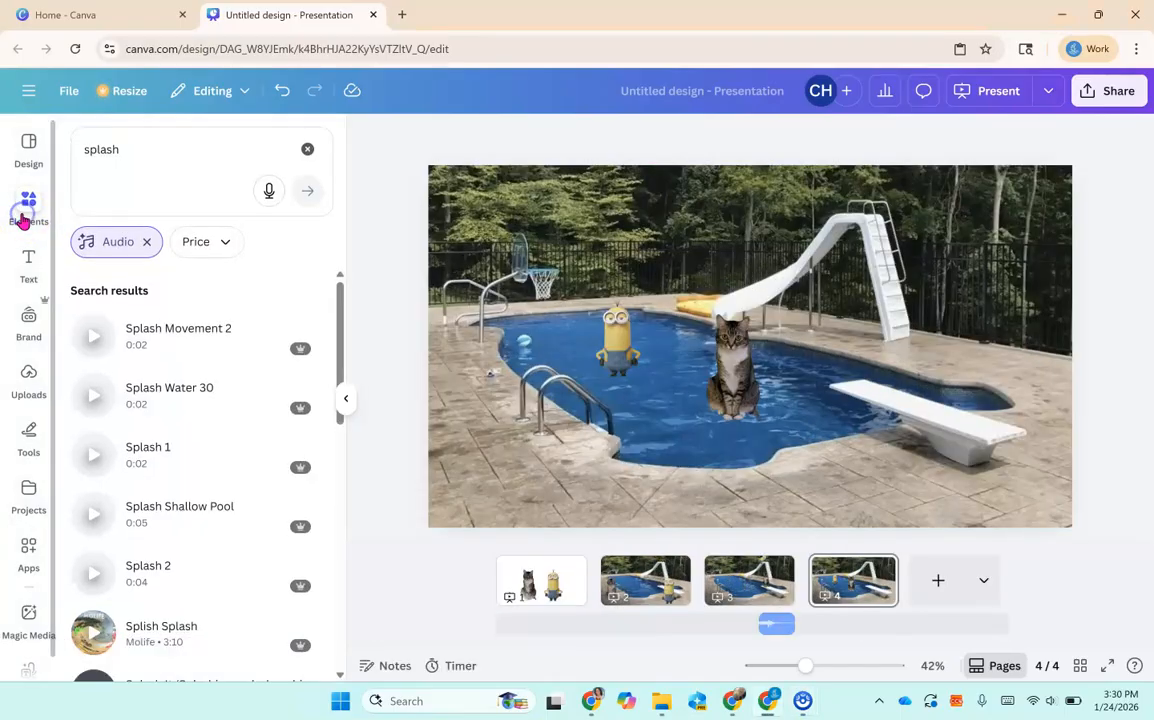
drag(142, 152, 28, 152)
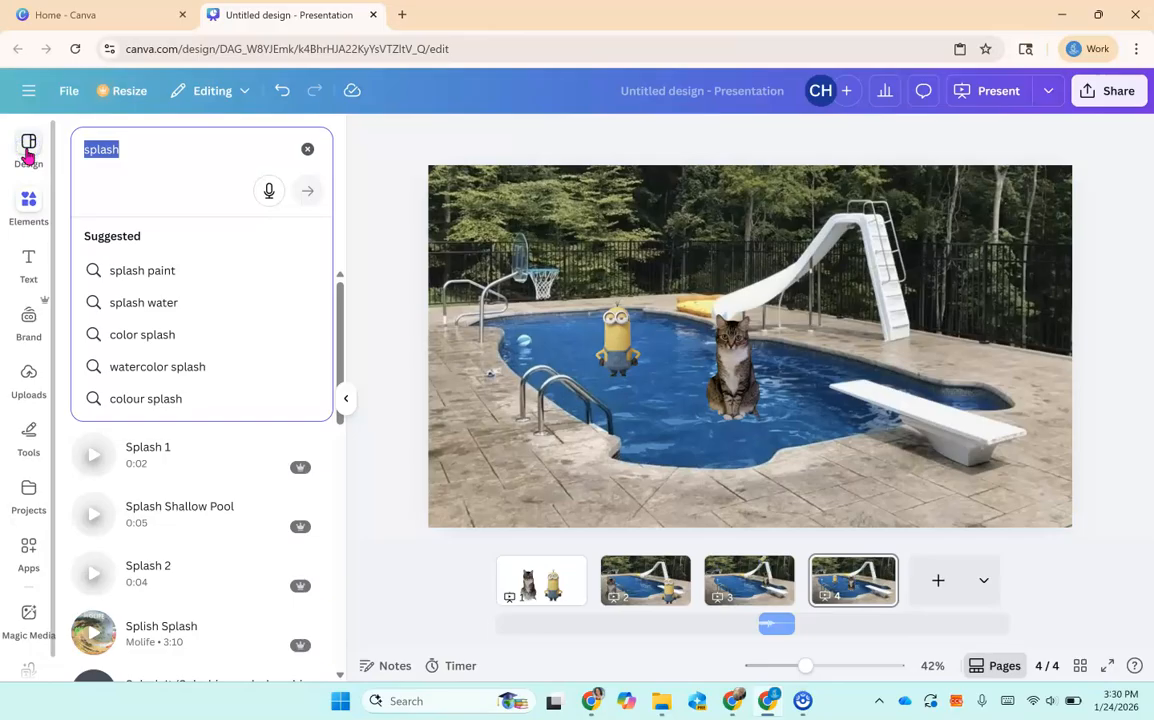
text(pool fl)
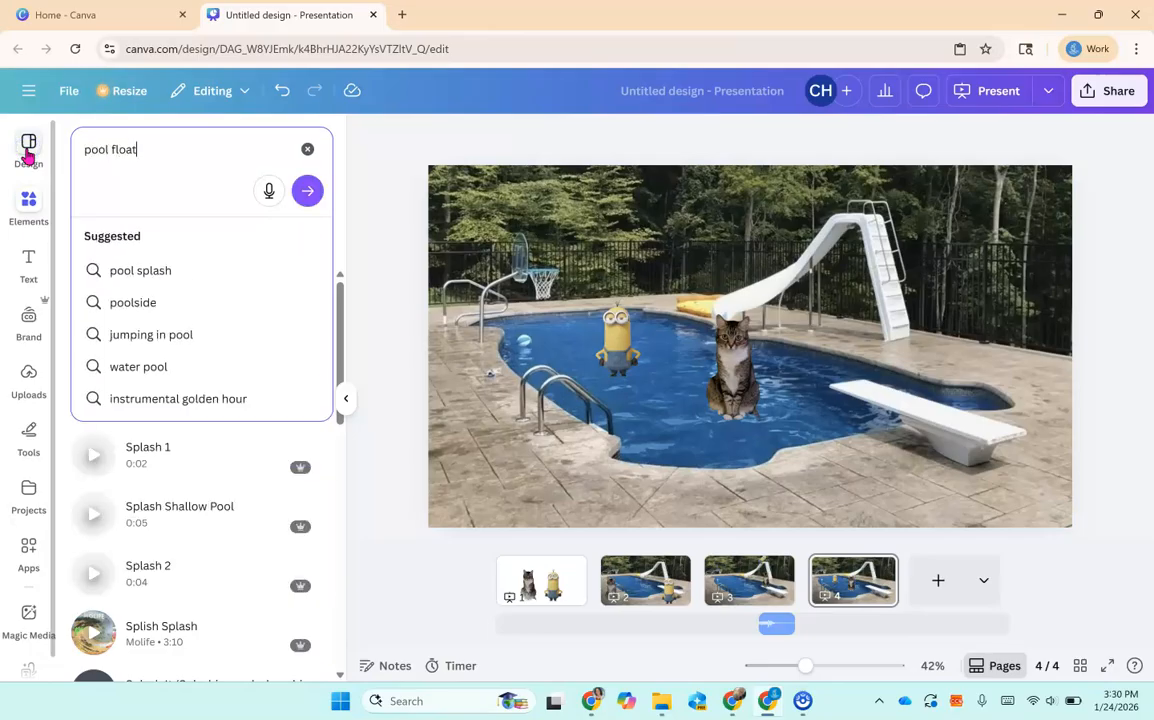
text(oat)
key(Return)
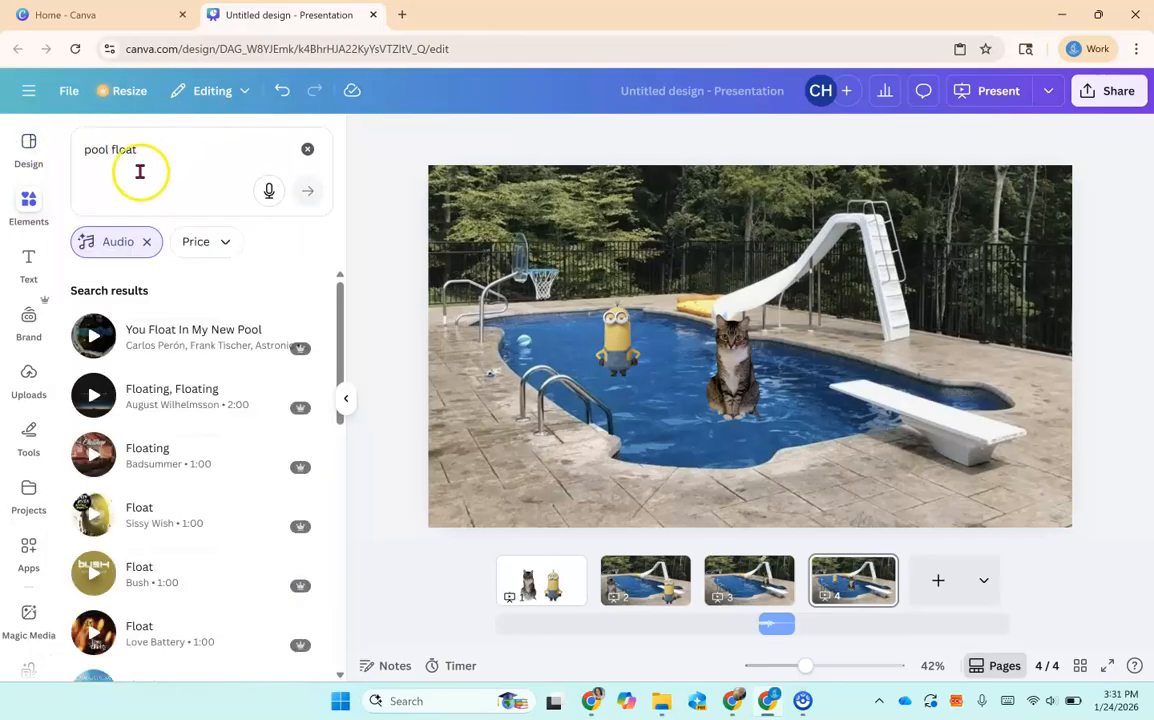
click(150, 246)
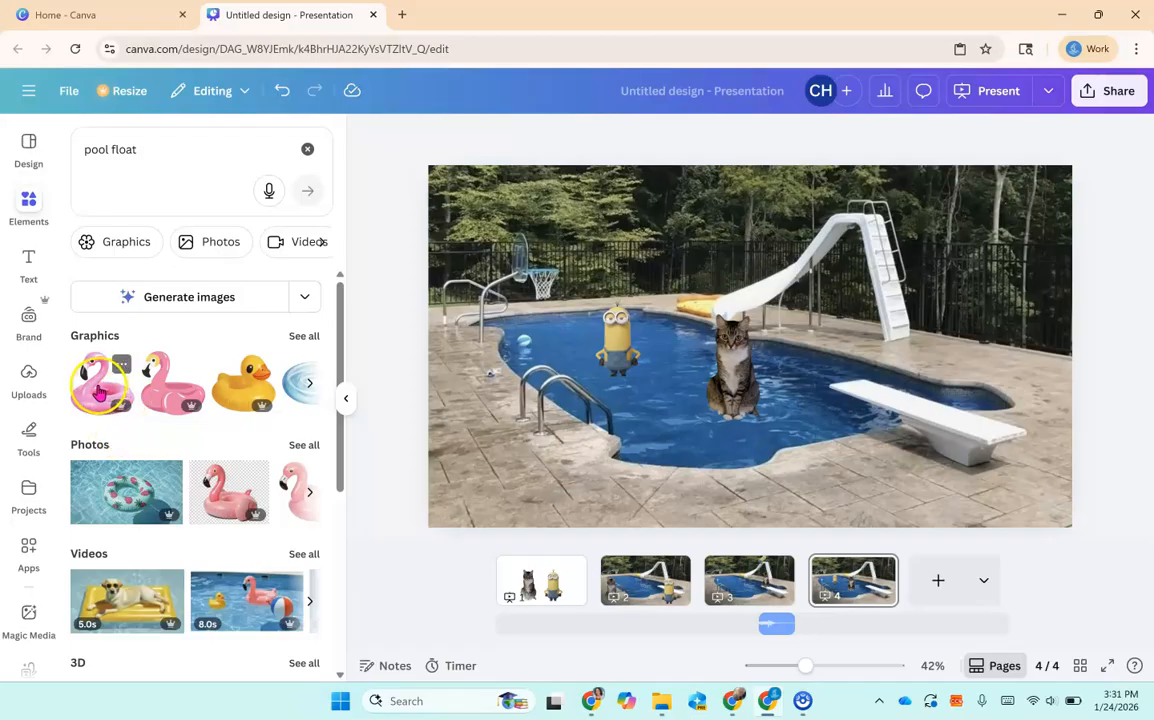
- Browse the pool float results, show all photos, and add the pink flamingo float on a white background to page 4
scroll(193, 407, right, 1)
scroll(193, 407, right, 5)
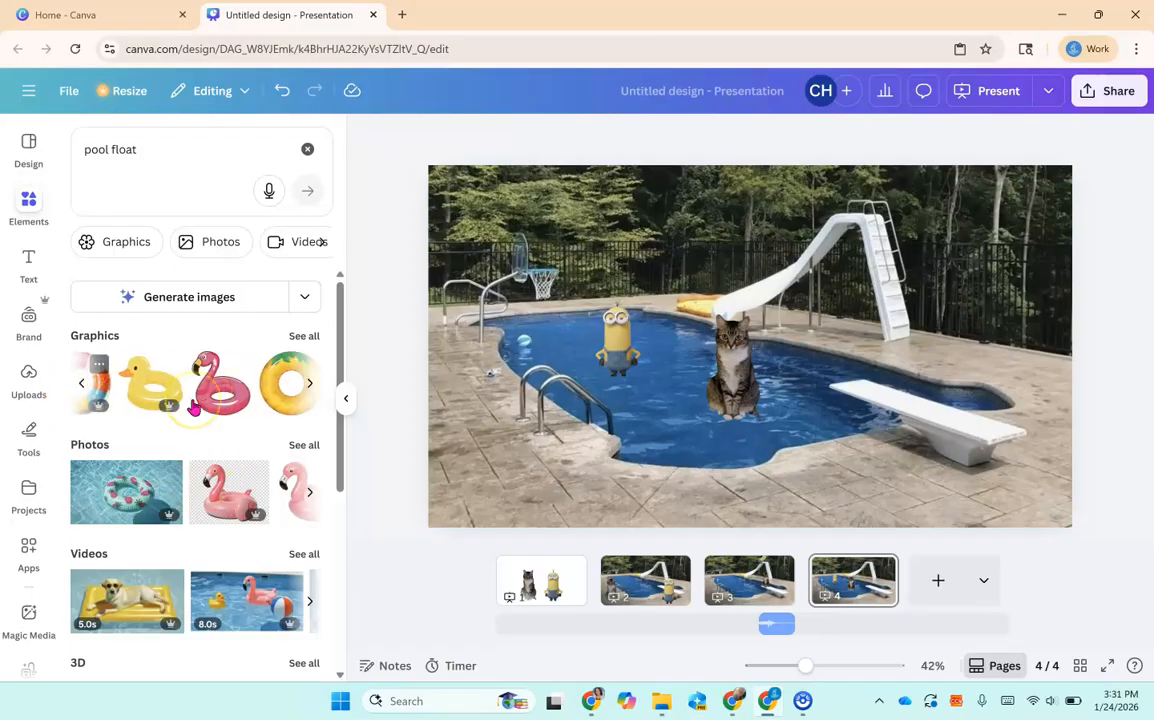
scroll(193, 407, right, 6)
click(135, 477)
scroll(130, 490, right, 5)
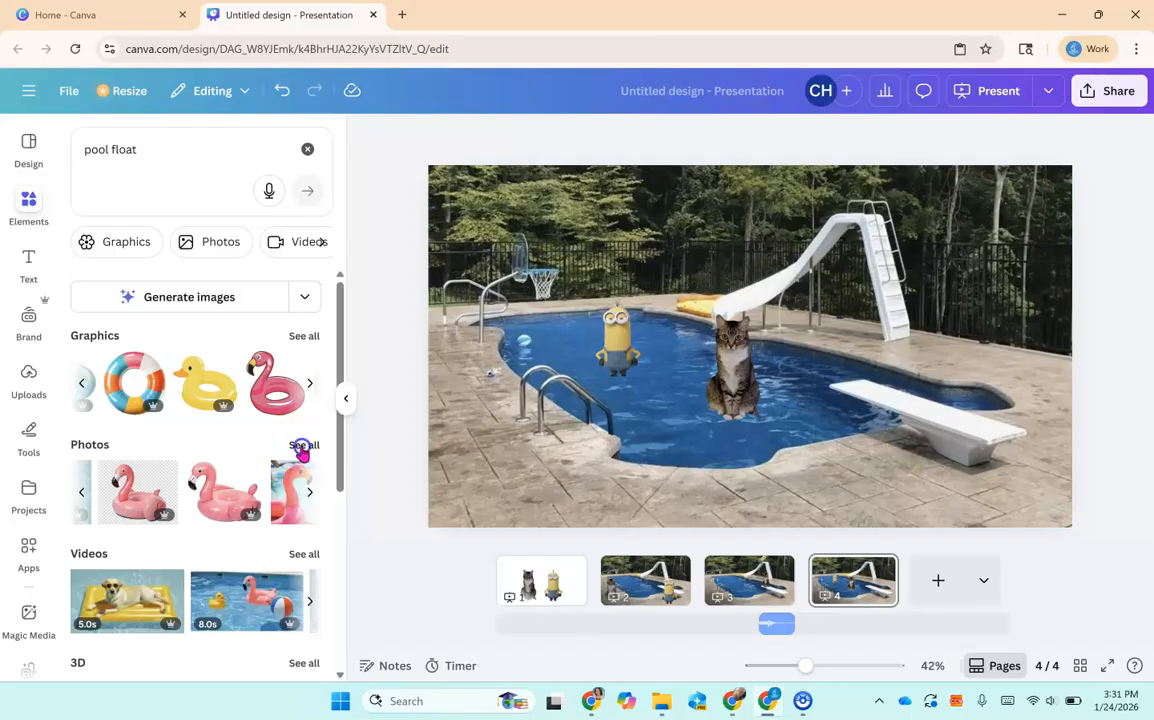
click(302, 445)
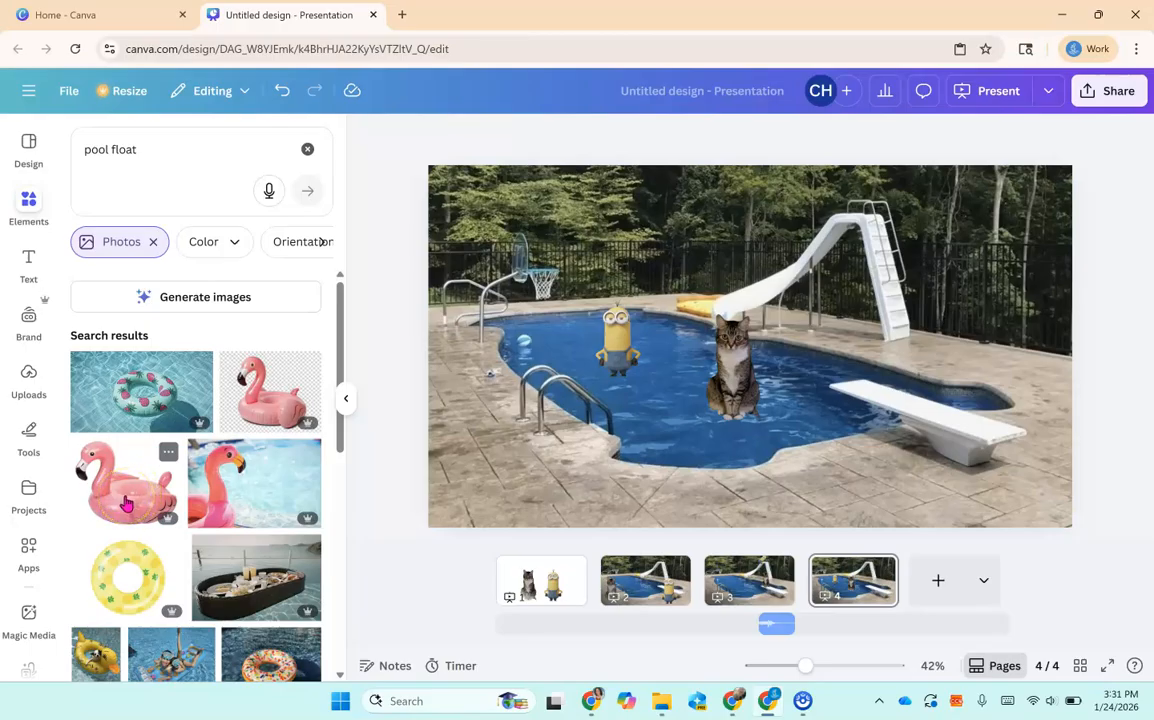
click(125, 500)
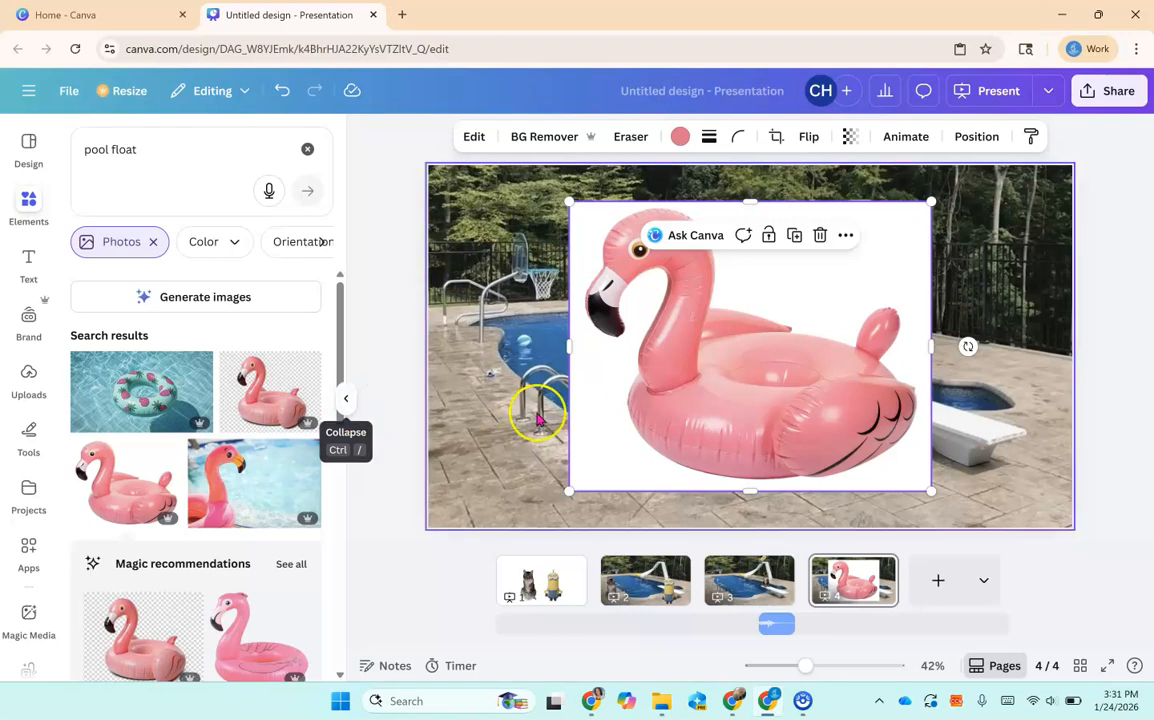
- Remove the flamingo photo's background and shrink the float to about 648 by 519
click(346, 400)
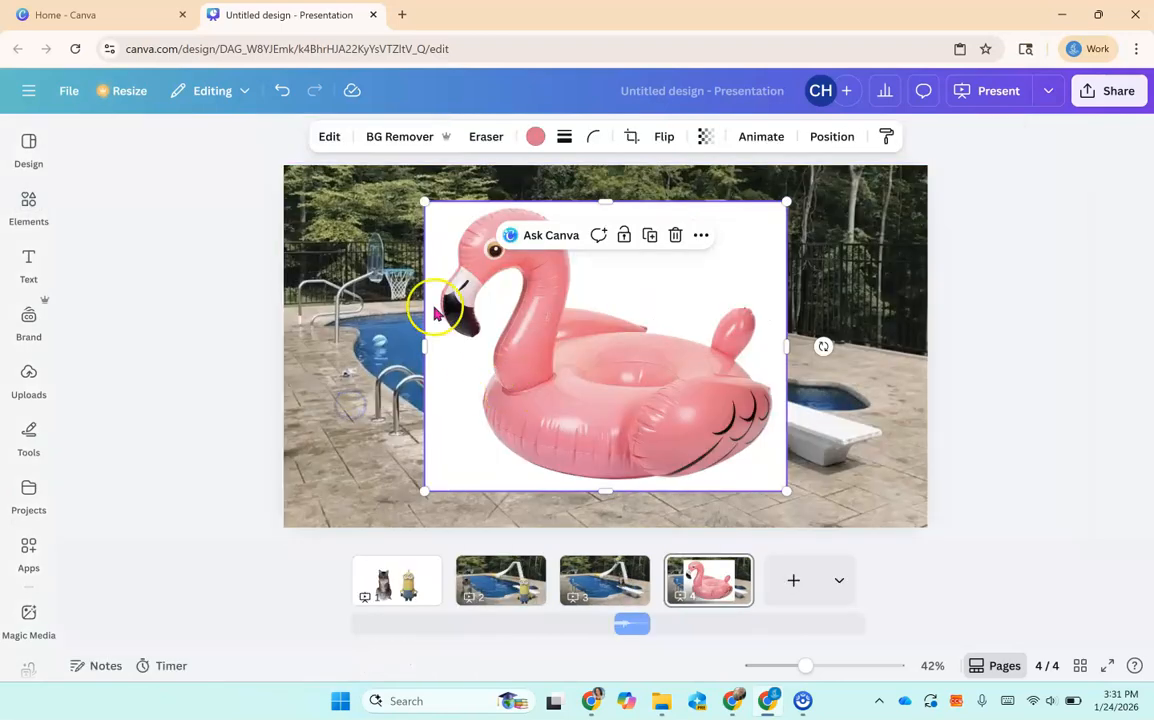
click(392, 138)
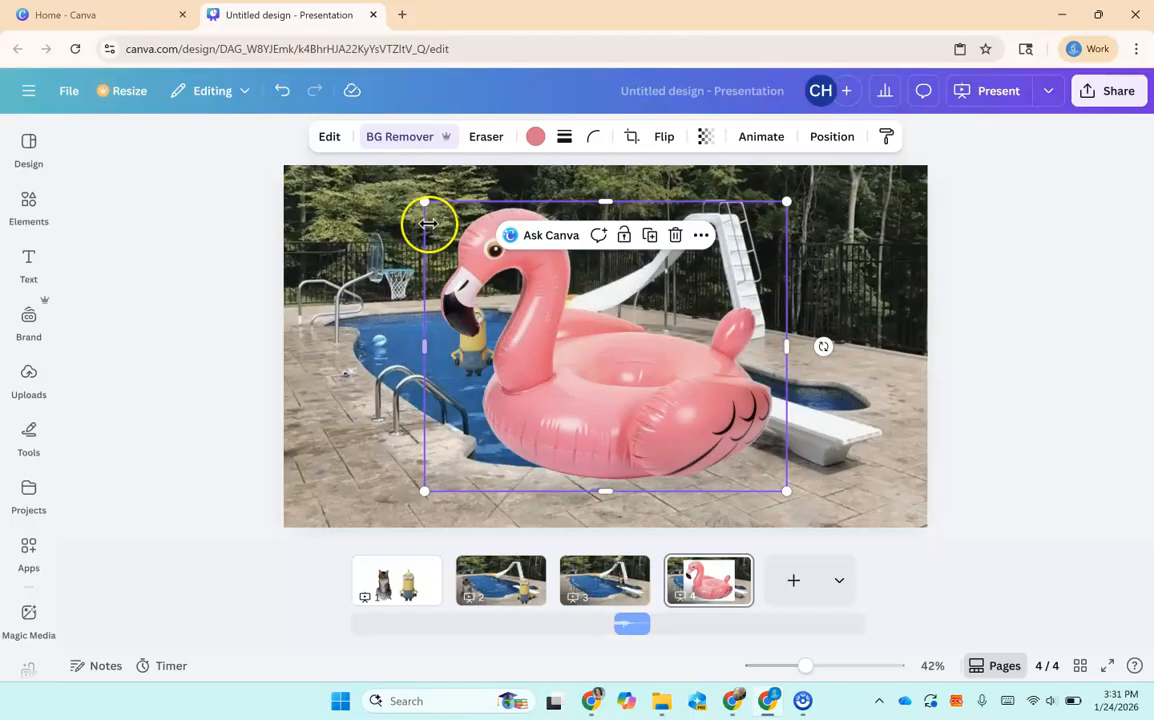
drag(424, 202, 572, 330)
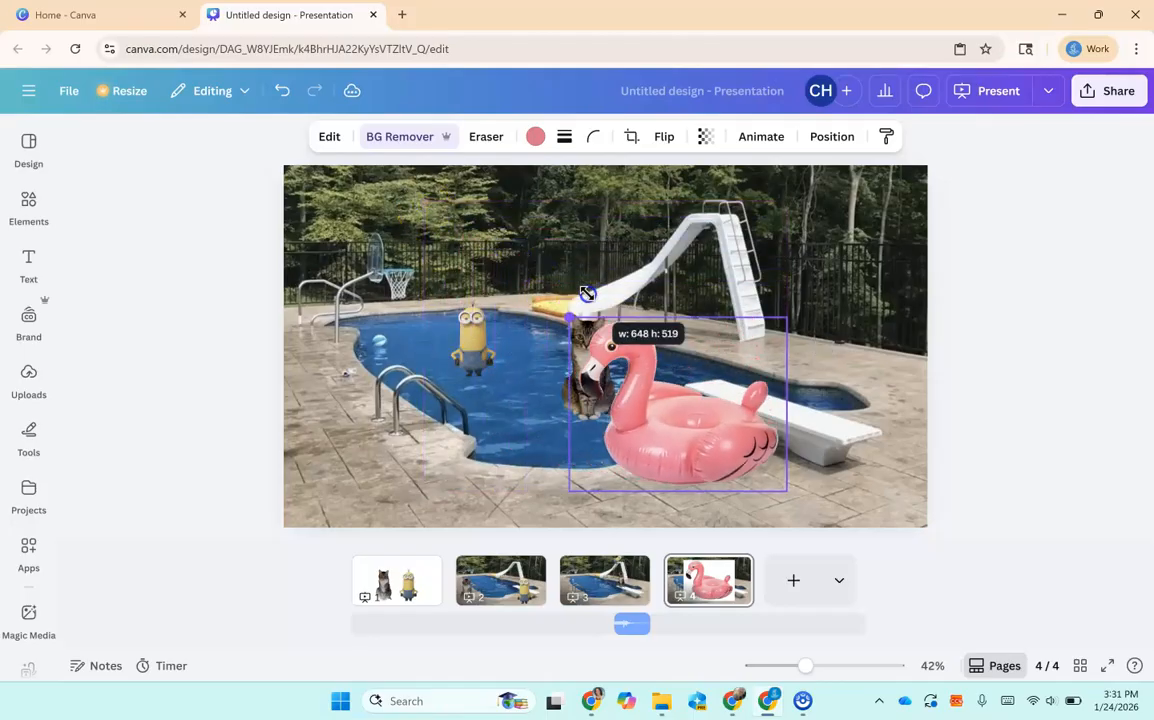
- Shift the cat slightly toward the slide's right side and position the flamingo float over it
drag(598, 440, 392, 401)
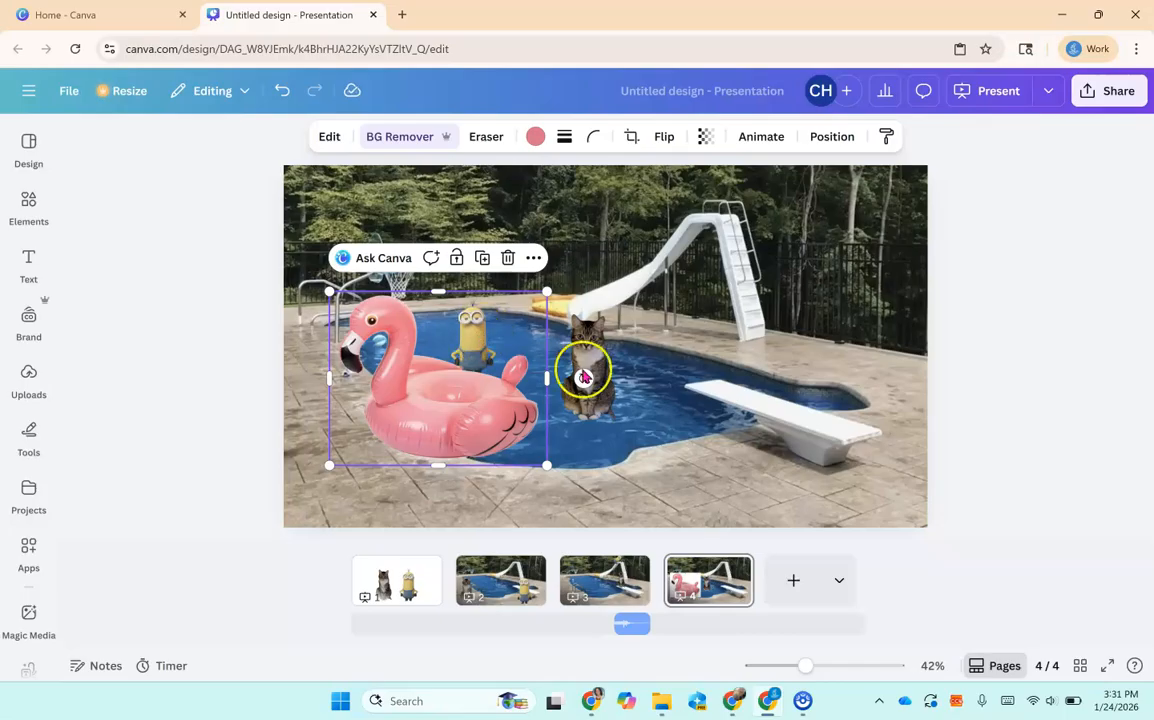
drag(585, 374, 650, 367)
drag(408, 367, 611, 362)
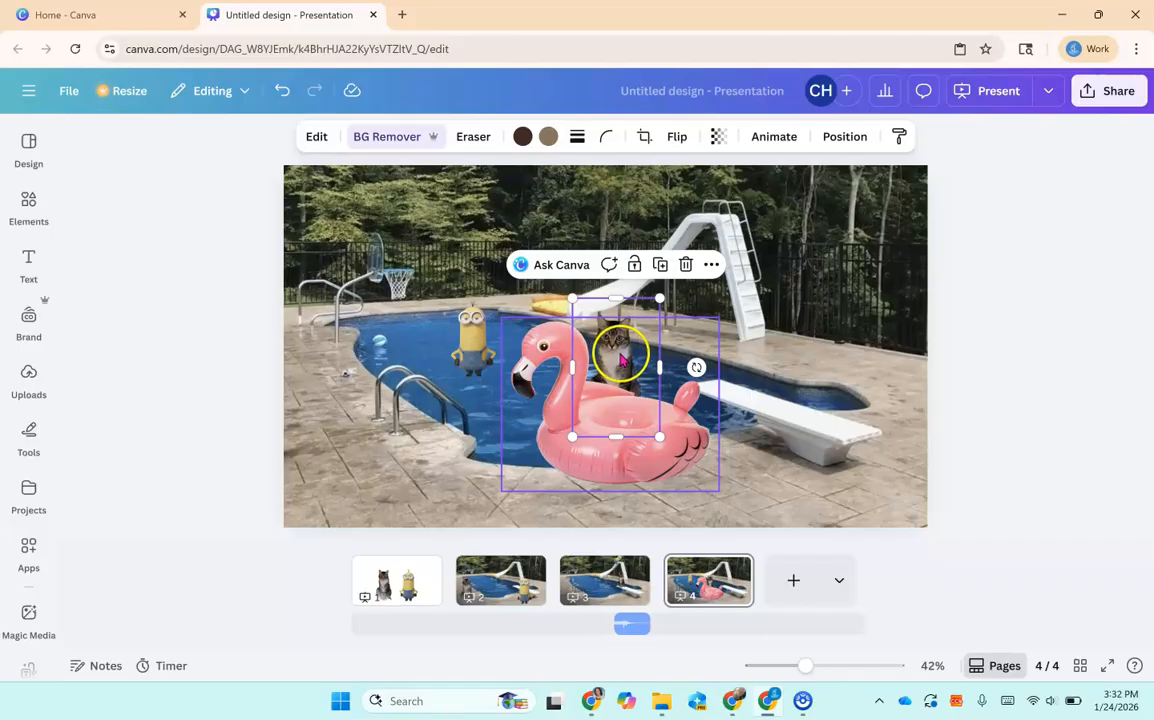
- Bring the cat to the front, then enlarge it slightly and seat it on the flamingo float
right_click(620, 357)
mouse_move(632, 357)
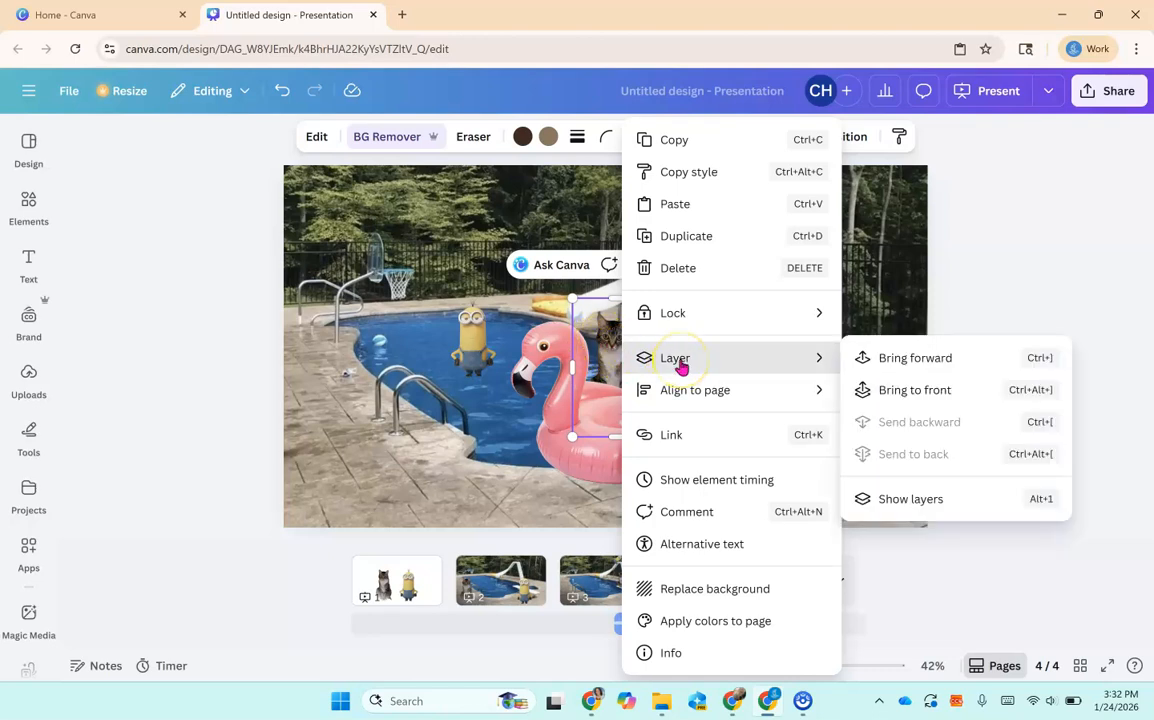
click(926, 391)
mouse_move(622, 390)
mouse_down()
mouse_move(606, 396)
mouse_move(624, 405)
mouse_up()
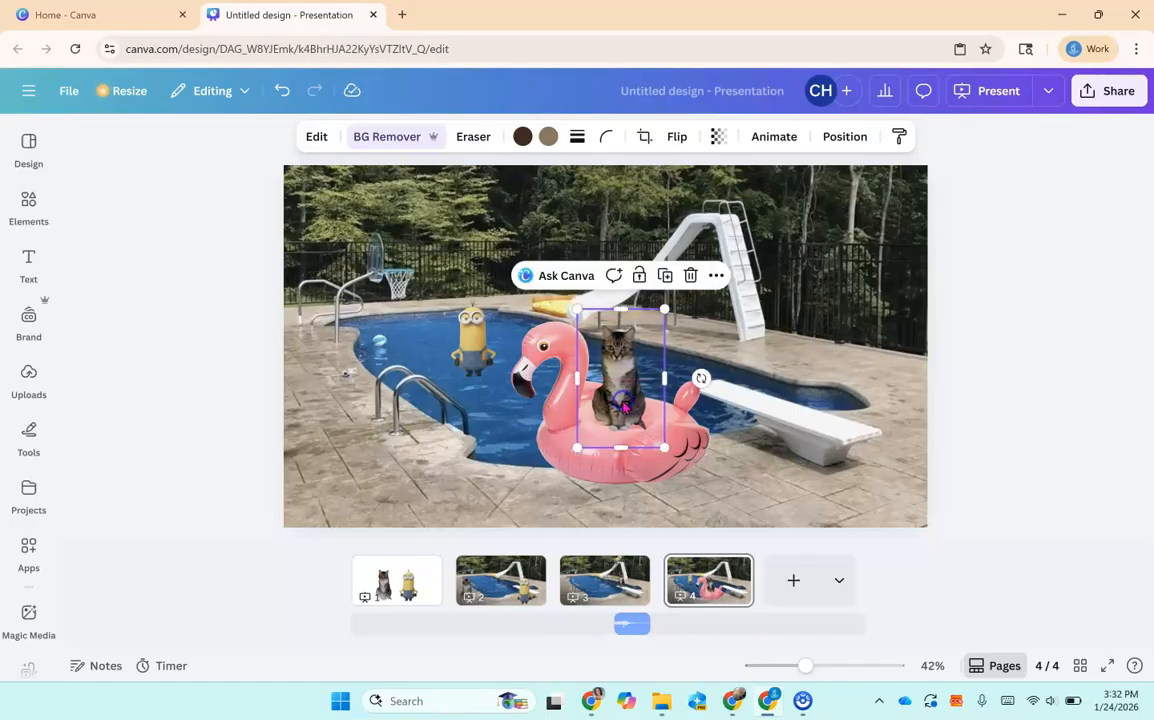
drag(666, 307, 671, 297)
drag(617, 405, 610, 412)
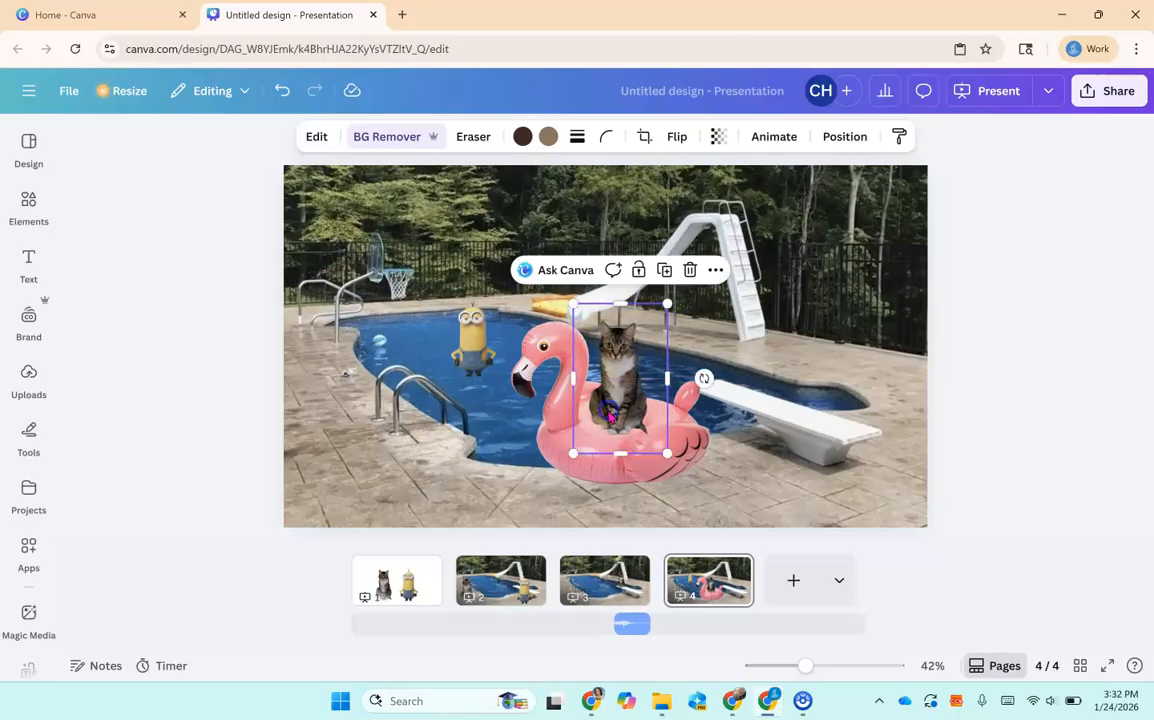
click(729, 500)
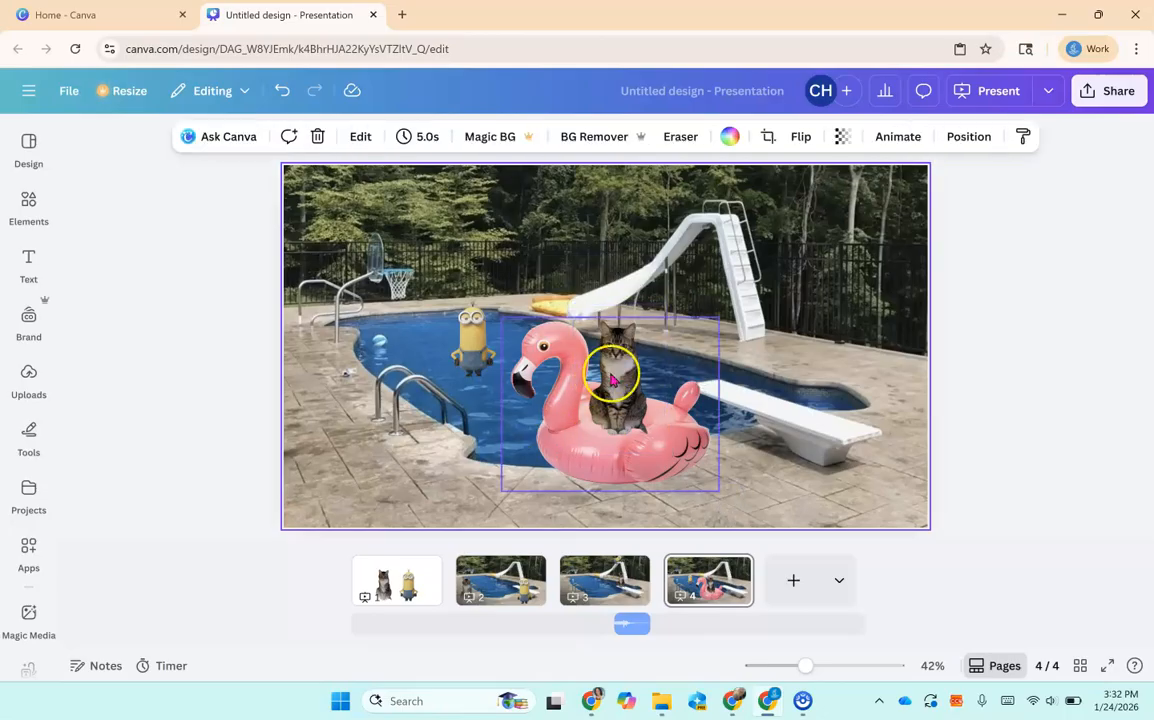
- Group the cat with the flamingo float and ungroup them again
drag(745, 490, 506, 328)
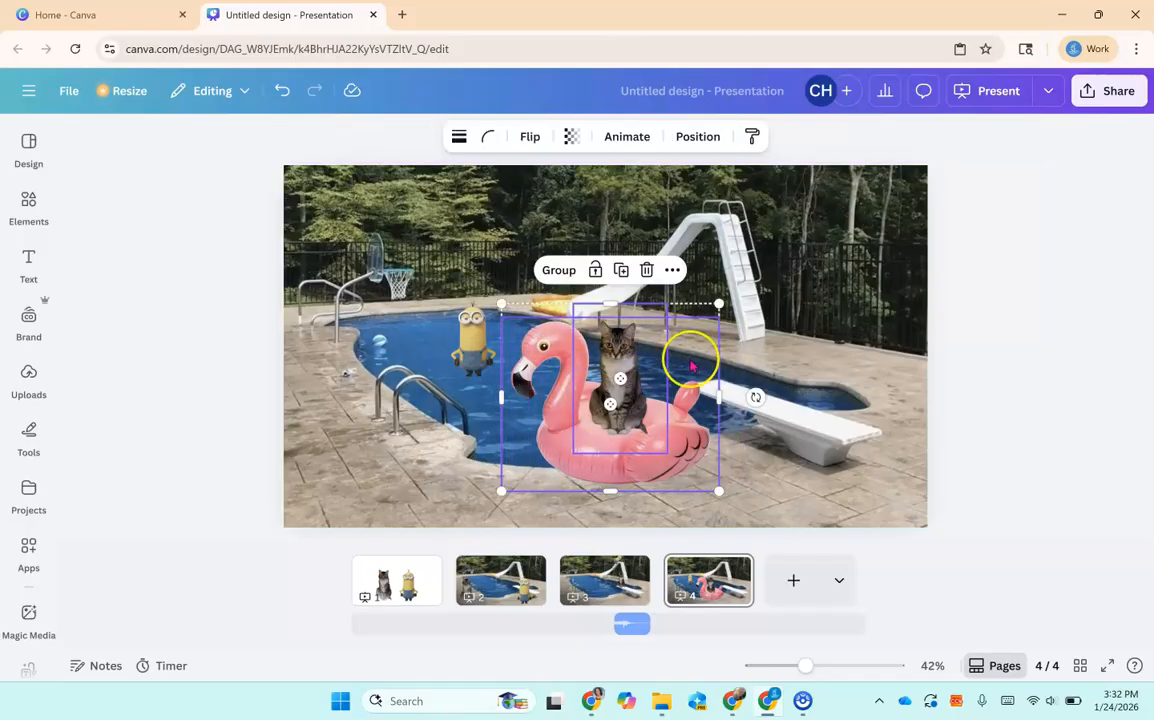
click(556, 274)
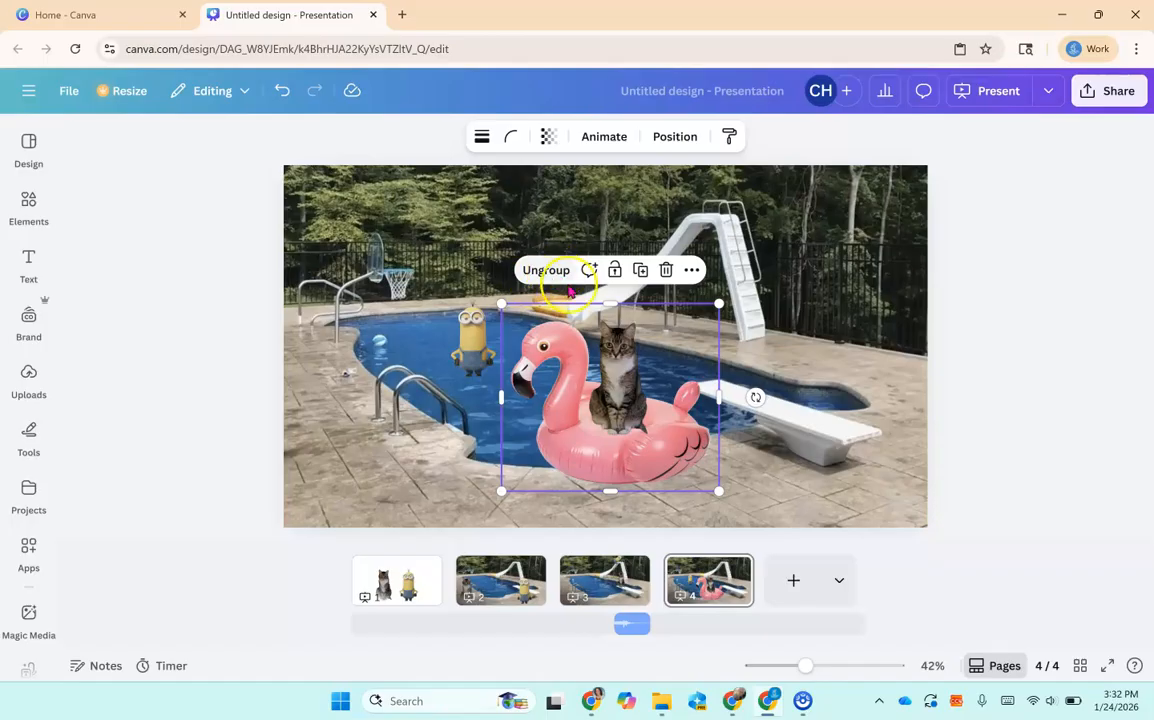
click(545, 280)
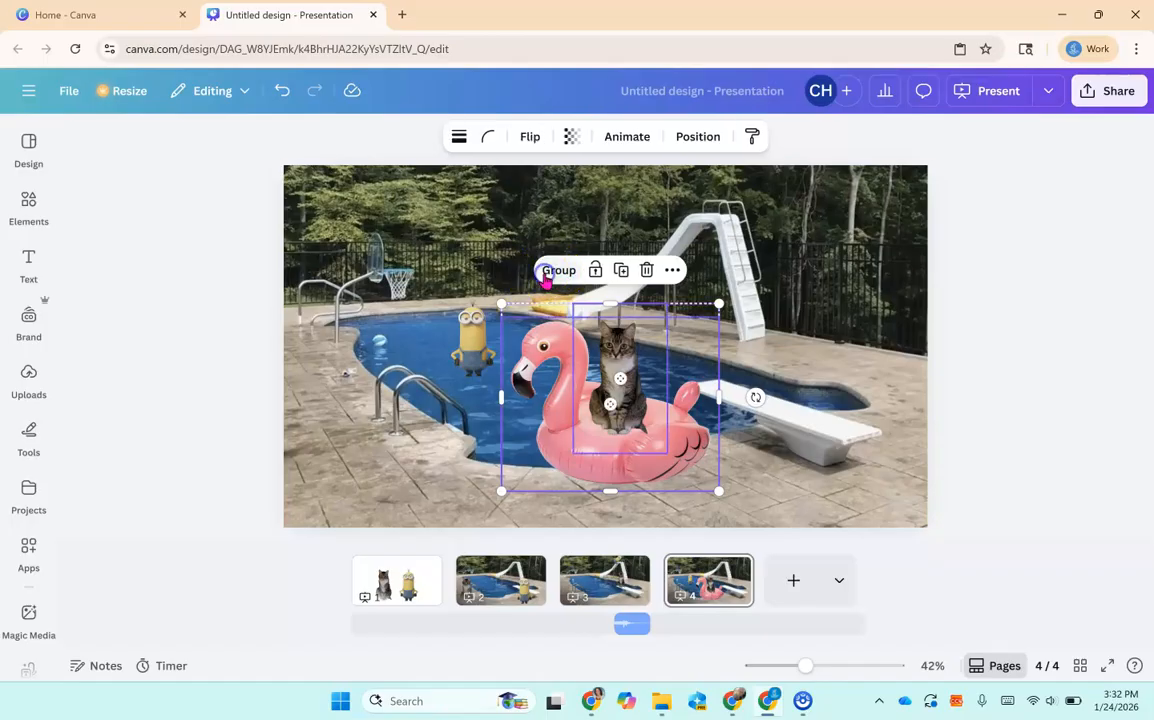
click(765, 445)
- Select the cat and the flamingo float together and group them
click(610, 385)
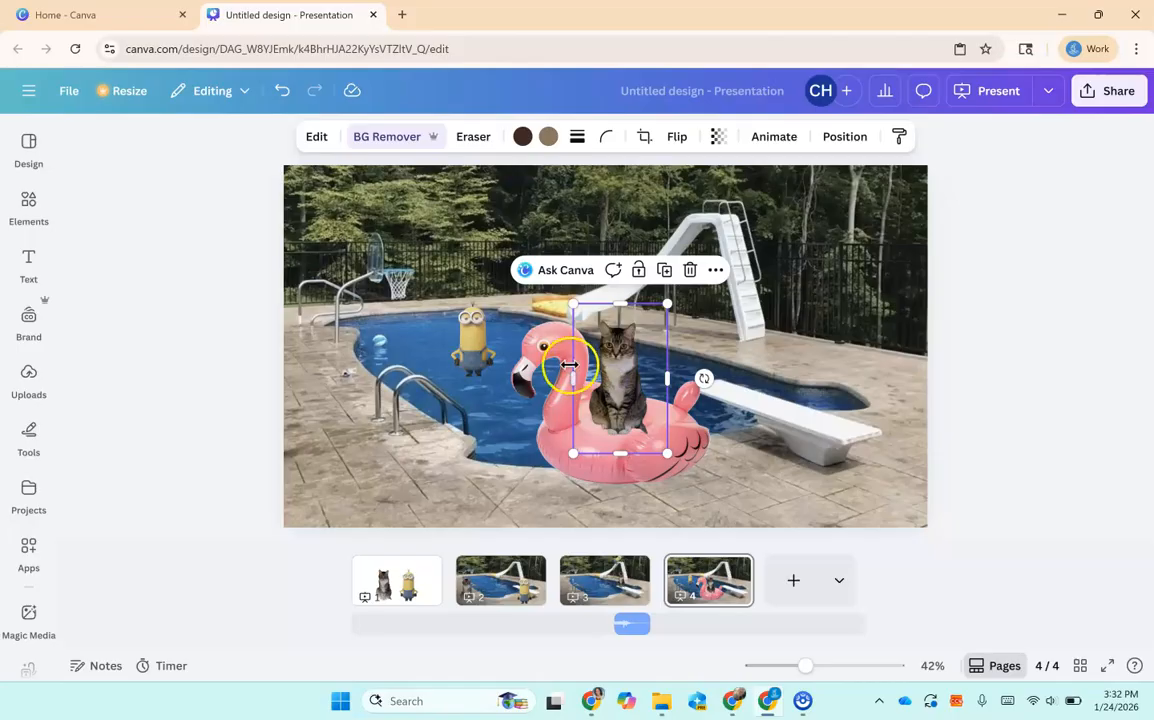
shift+click(548, 355)
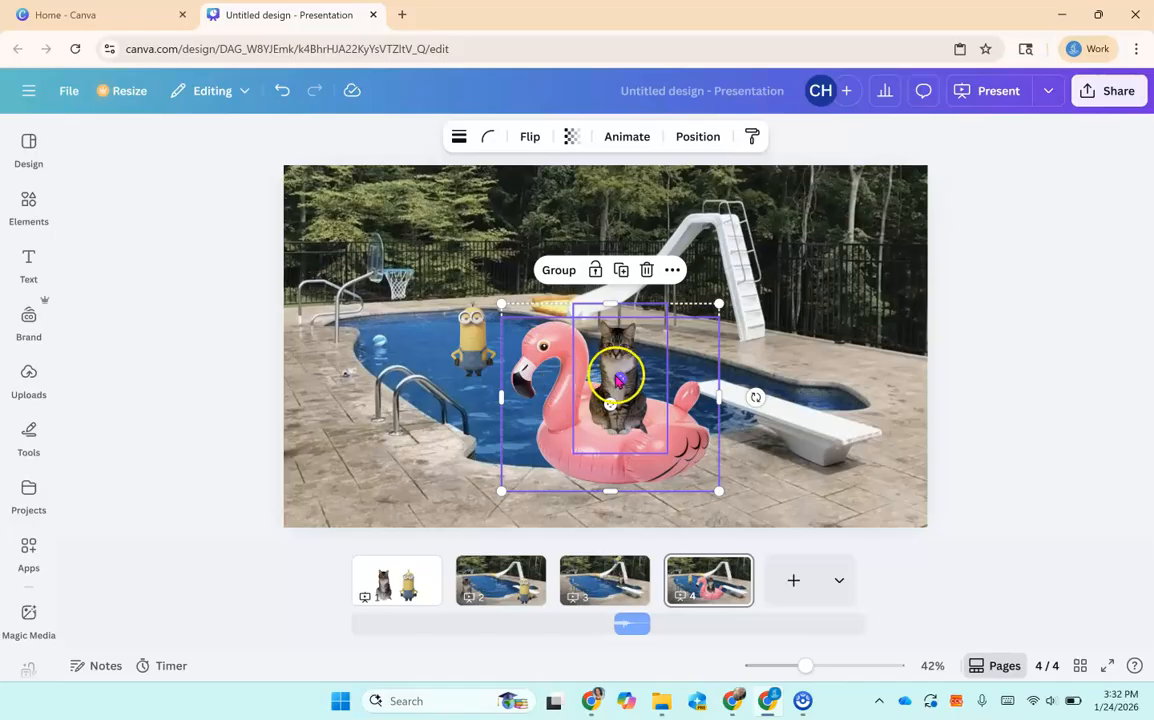
click(559, 270)
- Shrink the cat-and-flamingo group and place it inside the pool, and shift the minion slightly up and to the left
drag(503, 304, 587, 340)
drag(650, 422, 592, 388)
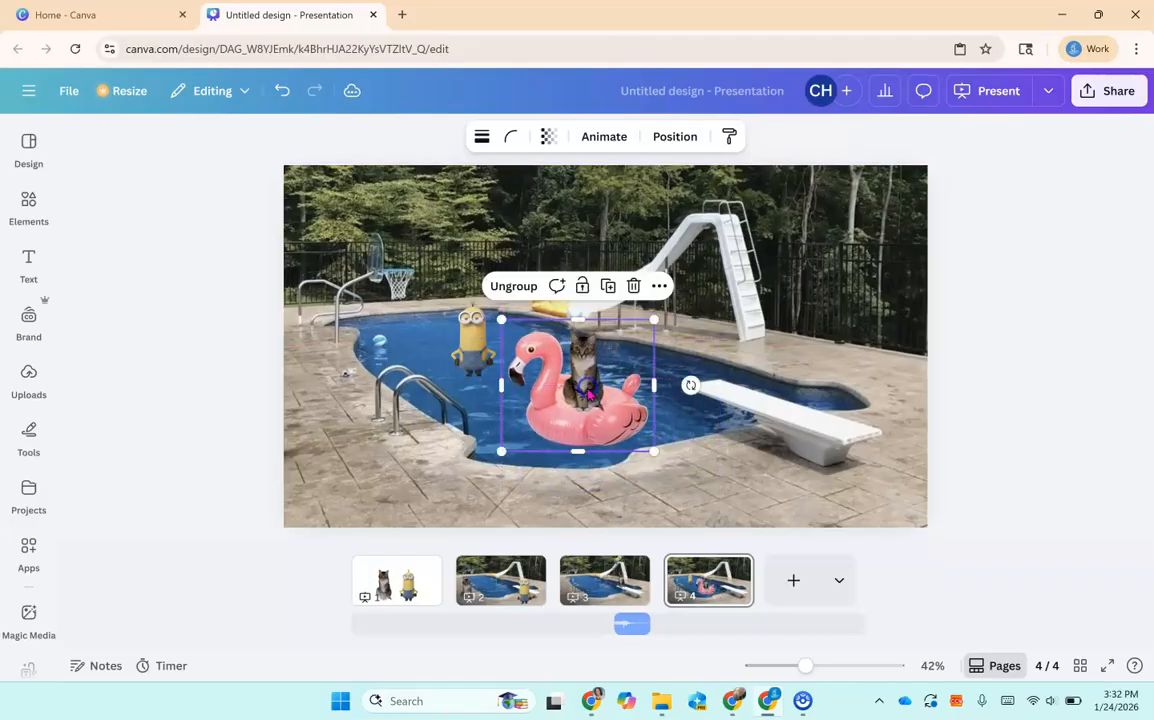
click(447, 339)
mouse_move(447, 339)
mouse_down()
mouse_move(416, 330)
mouse_move(446, 336)
mouse_up()
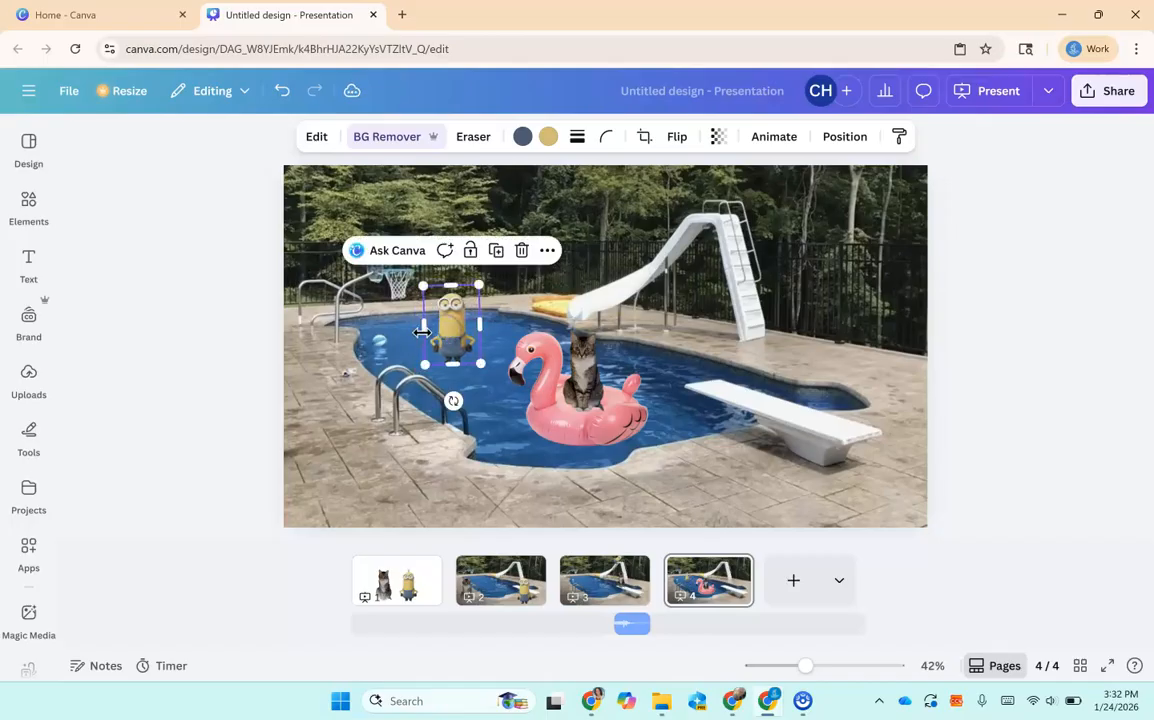
- Browse the pool float photos and add the sprinkled donut ring photo on dark water to page 4
click(32, 214)
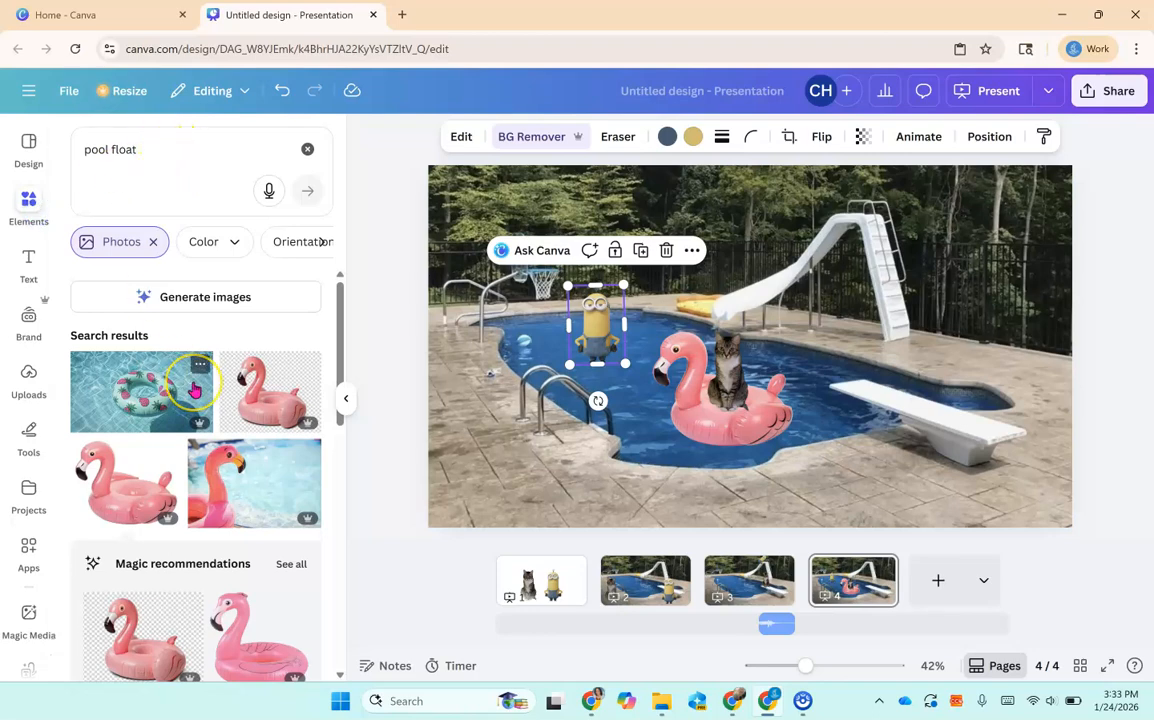
scroll(195, 390, down, 3)
scroll(195, 390, up, 3)
scroll(162, 496, down, 2)
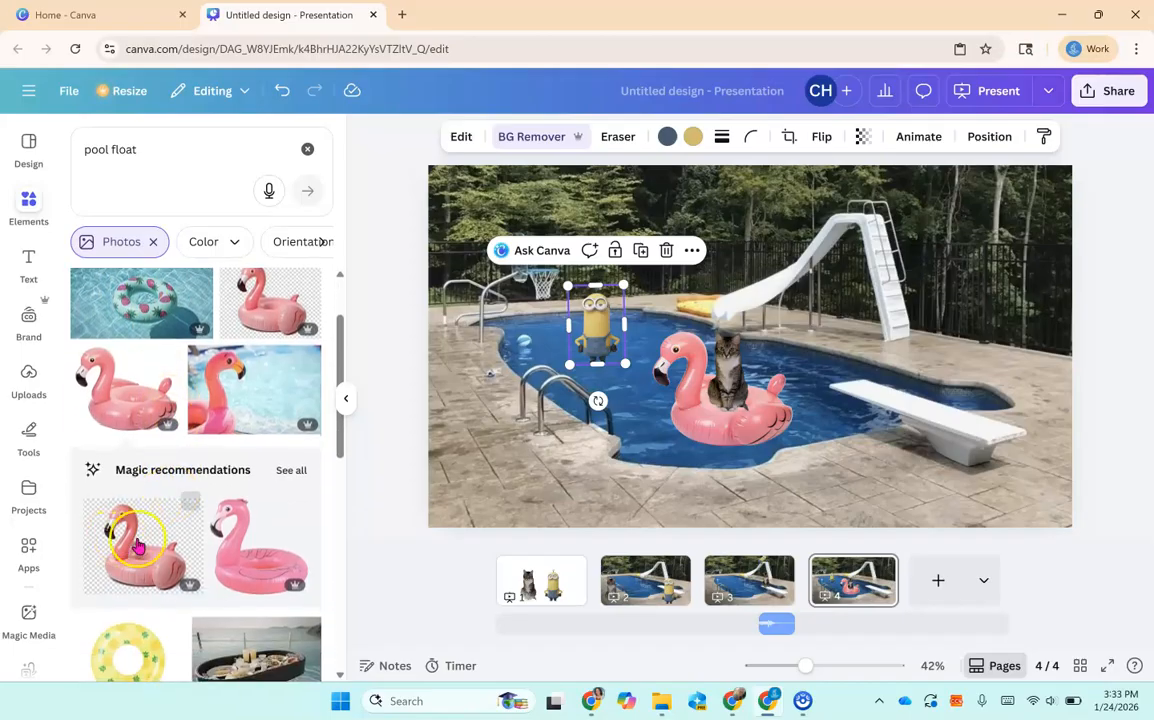
scroll(180, 470, down, 2)
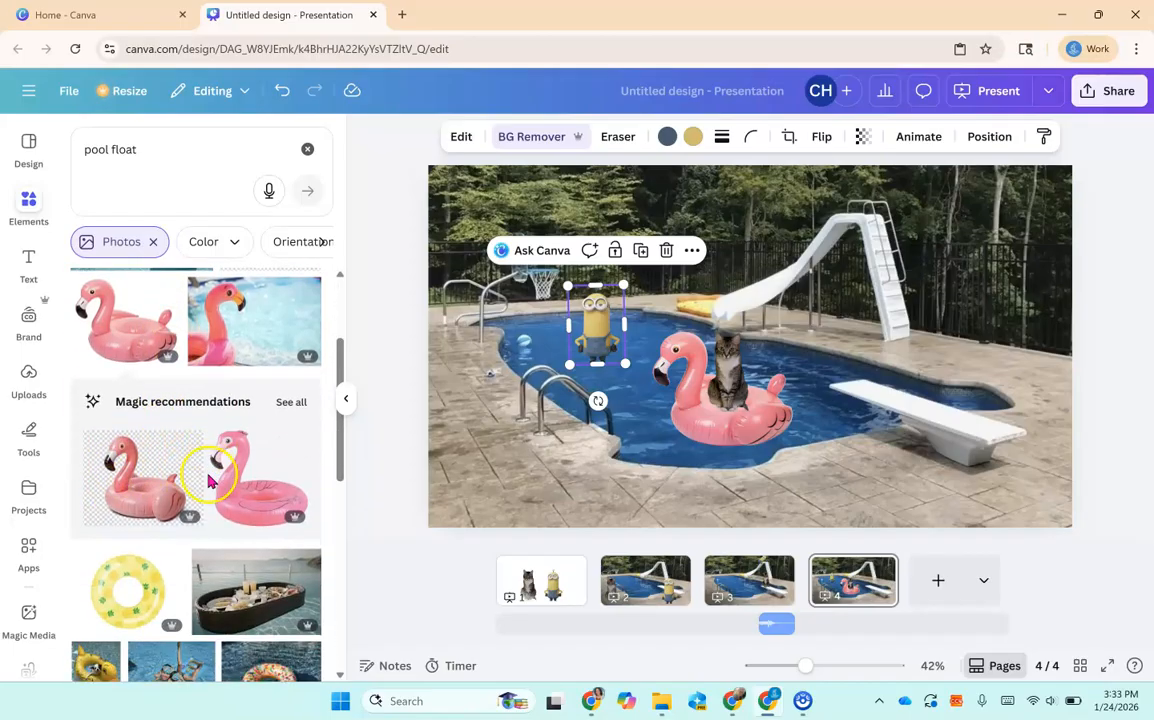
scroll(133, 447, down, 2)
scroll(133, 447, down, 3)
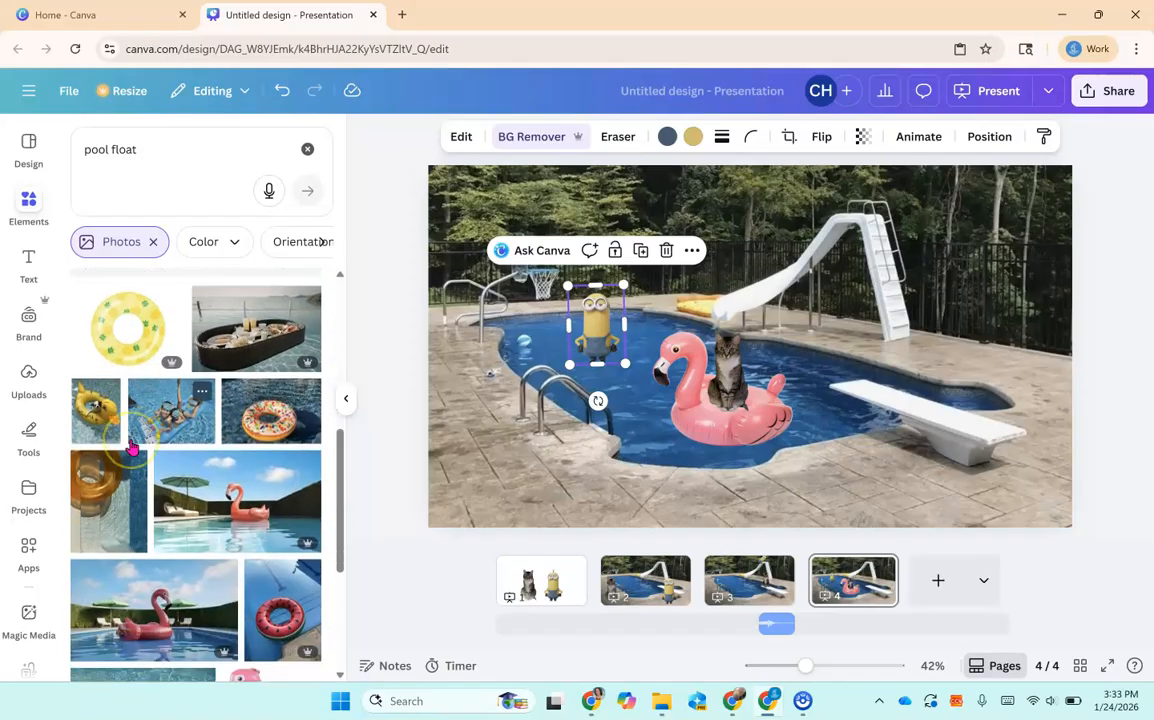
scroll(133, 447, down, 1)
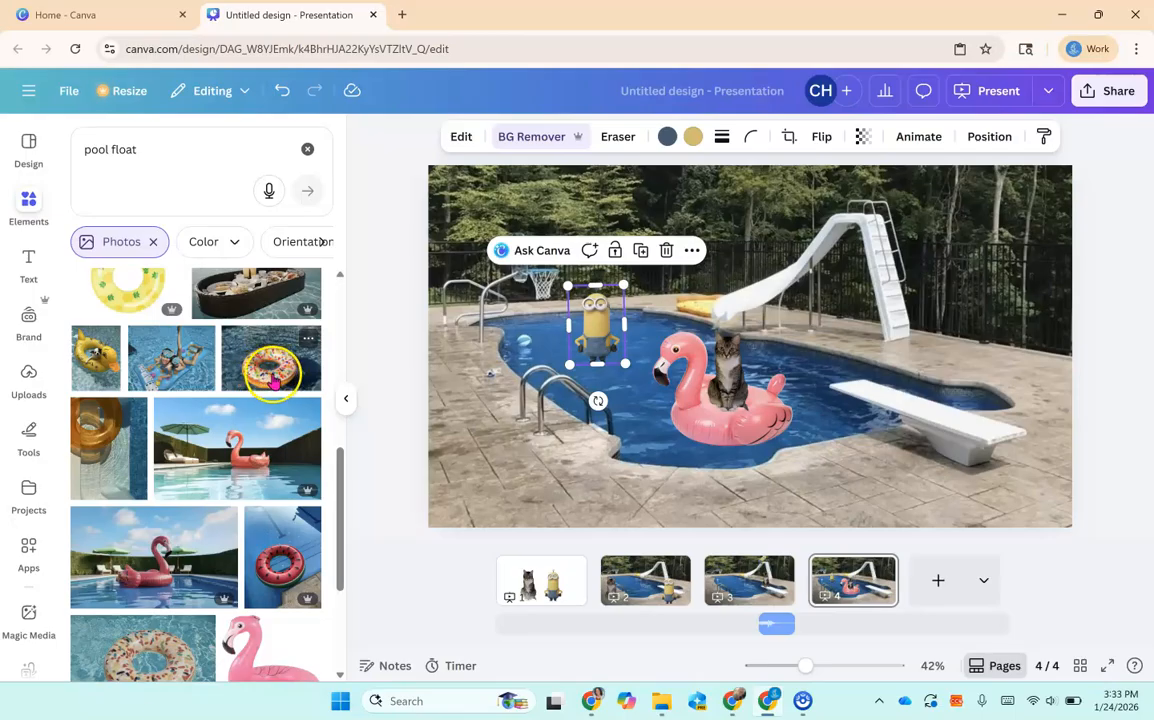
scroll(173, 572, down, 2)
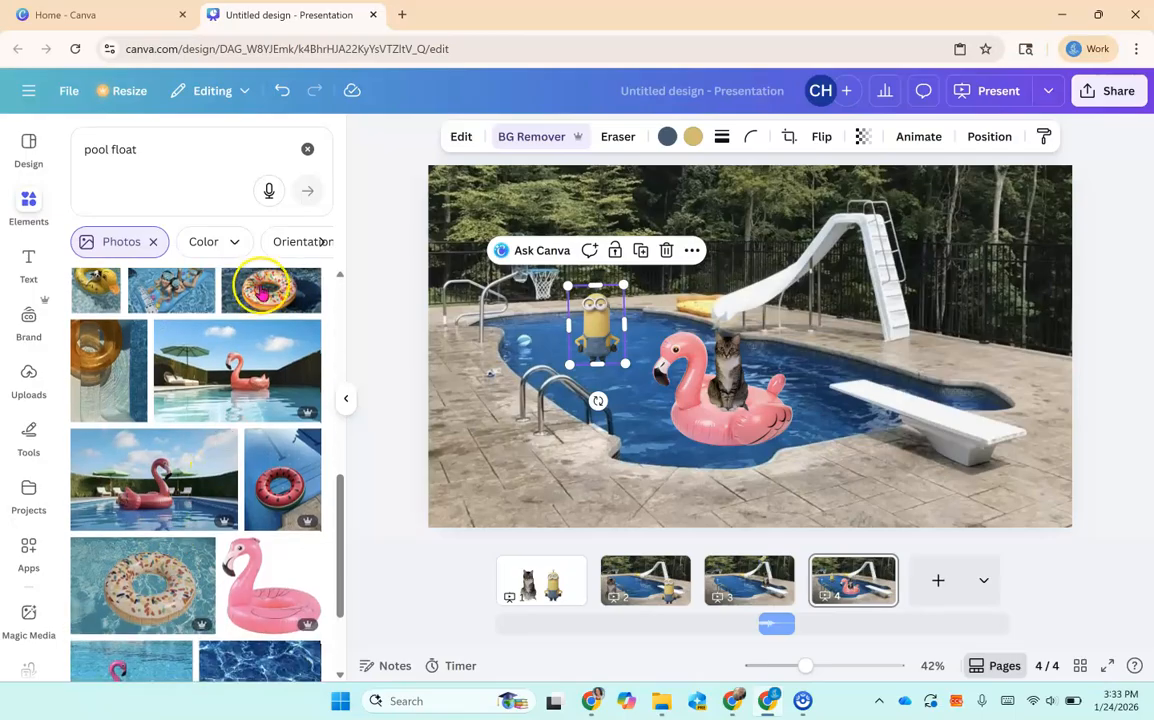
click(266, 299)
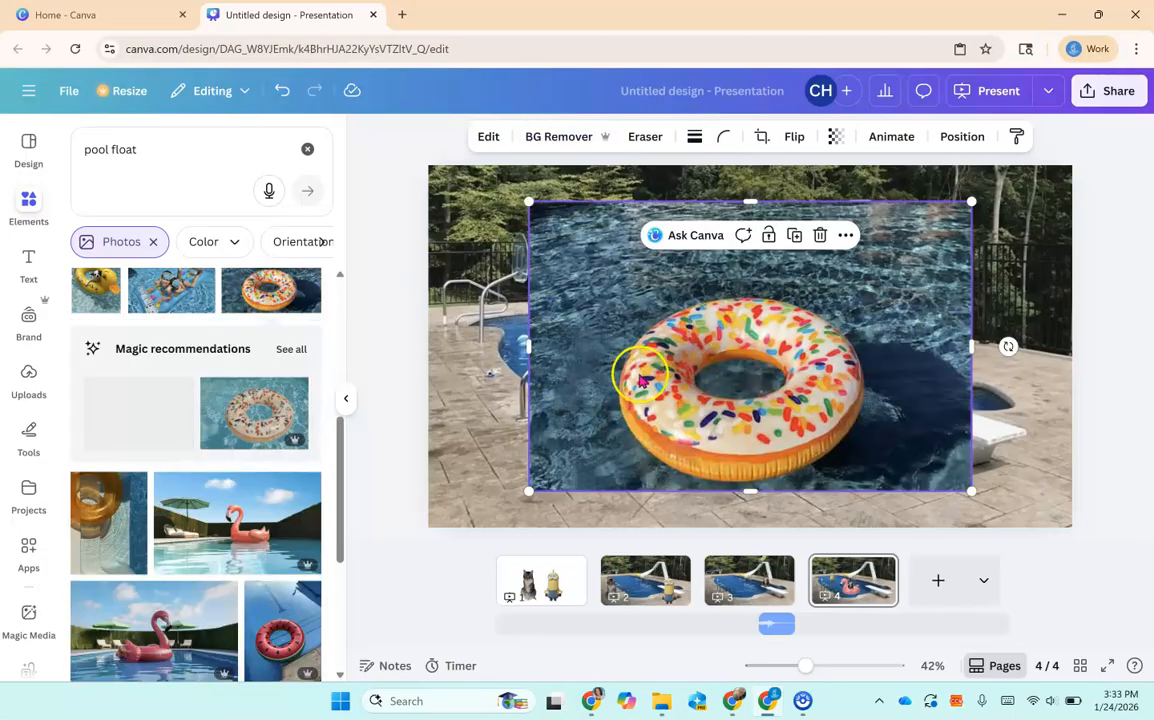
- Remove the background from the donut float photo
click(347, 404)
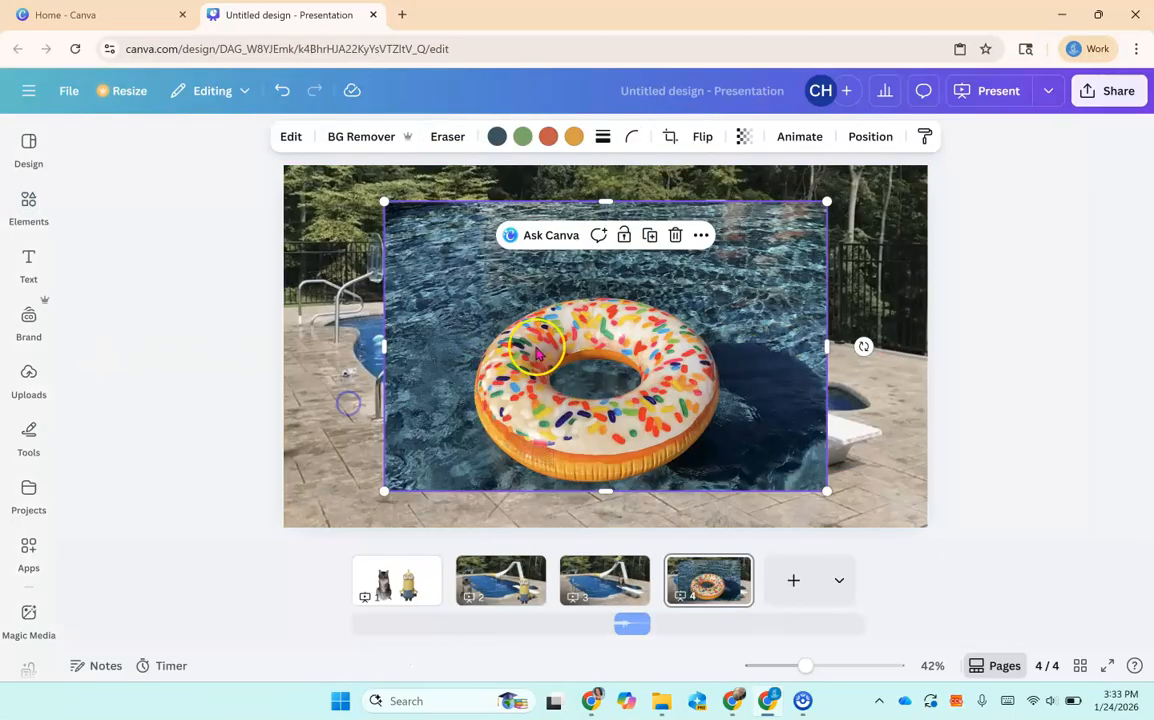
click(362, 139)
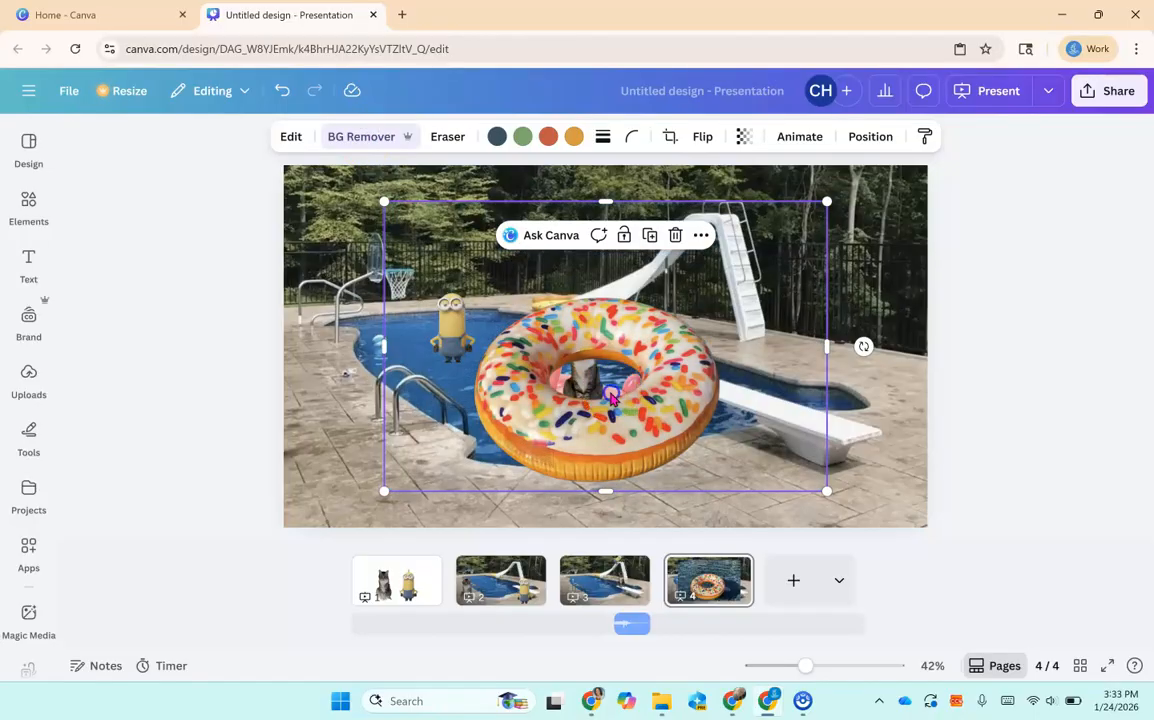
- Move the donut float to the left side of the pool and crop the empty area from its top and both sides
drag(612, 398, 498, 404)
drag(491, 202, 490, 286)
drag(273, 388, 349, 386)
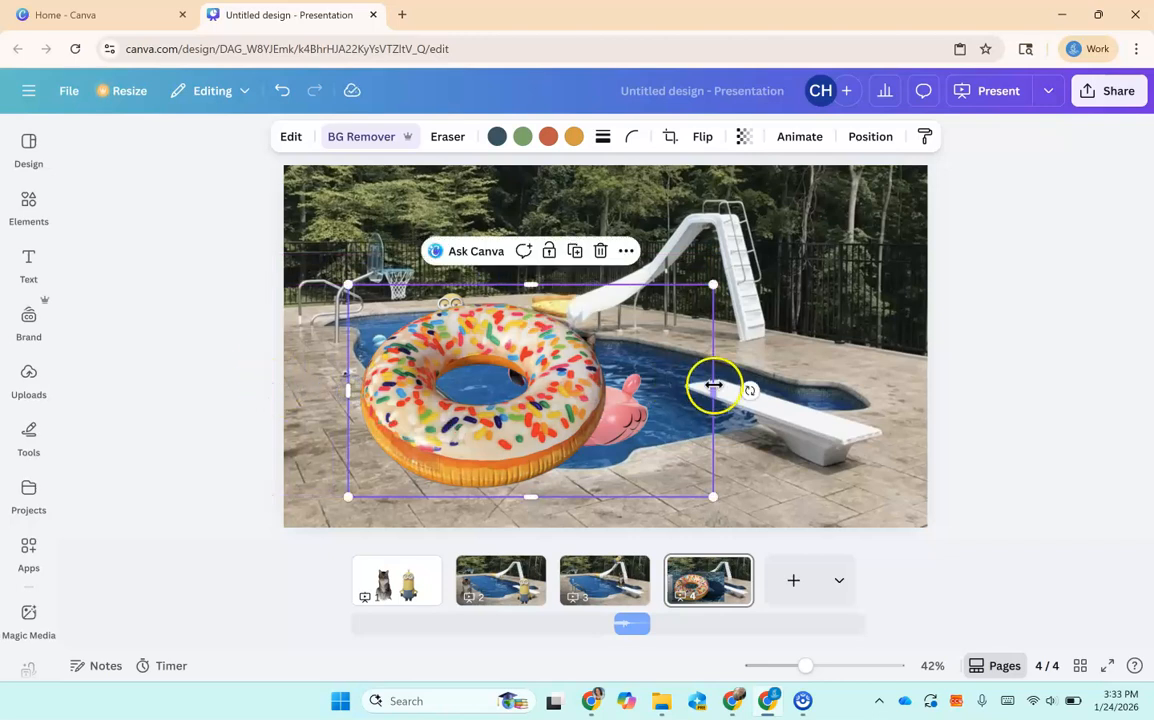
drag(713, 388, 610, 388)
- Shrink the donut float and place it at the left end of the pool beside the flamingo float
drag(525, 430, 475, 438)
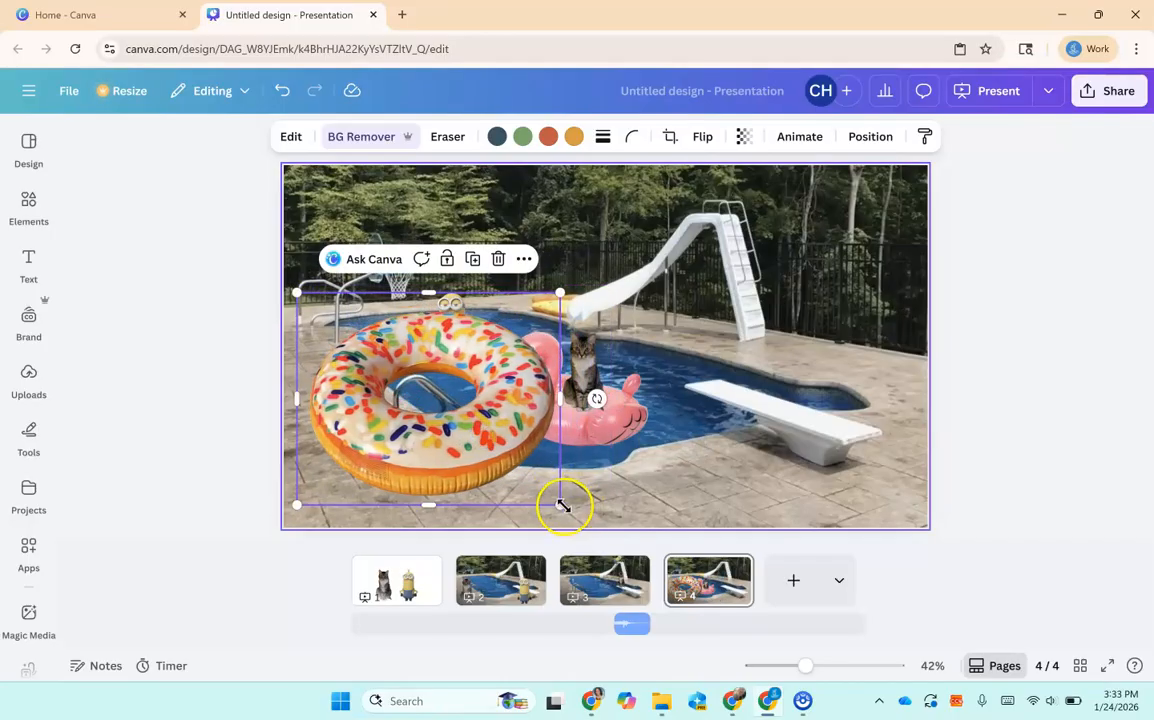
drag(555, 500, 470, 434)
drag(411, 372, 447, 404)
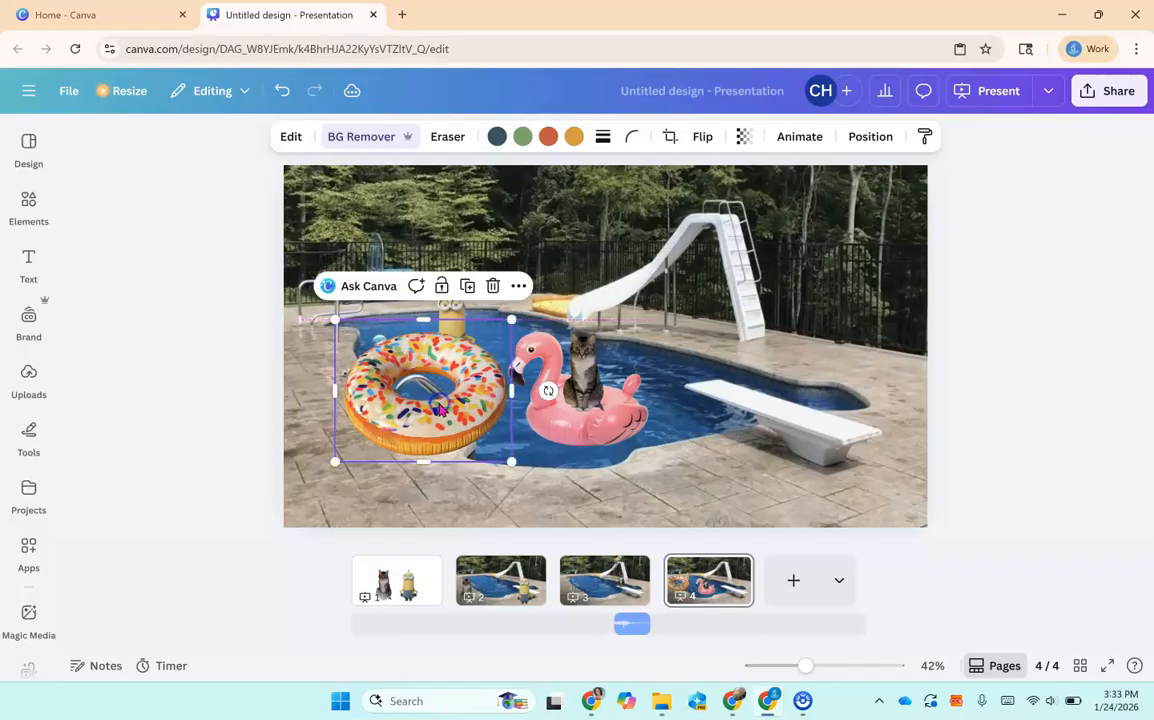
- Shift the minion slightly left so it is over the donut float and bring it to the front layer
click(455, 315)
drag(455, 315, 428, 308)
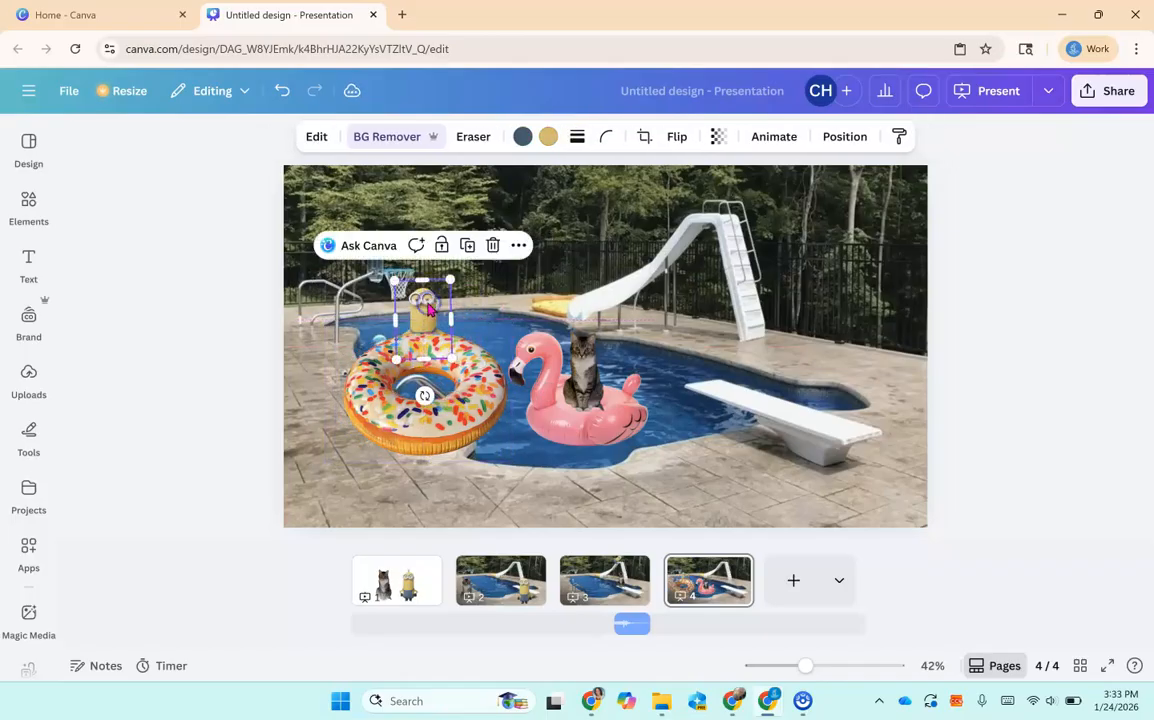
right_click(423, 308)
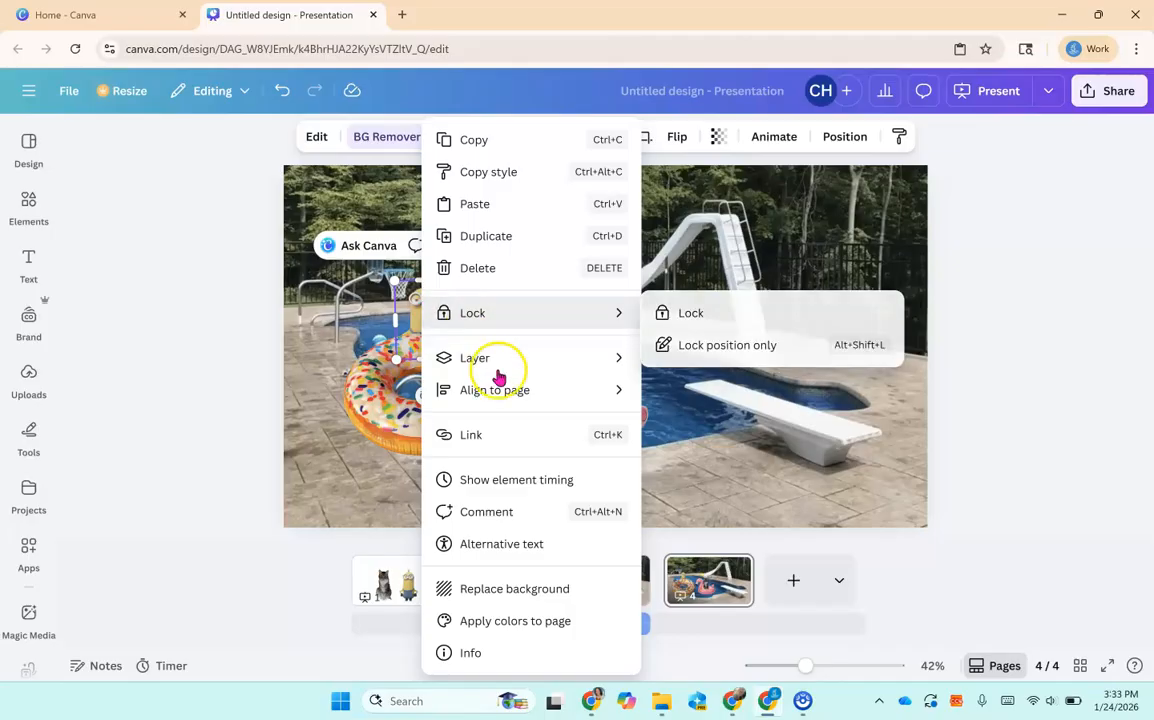
mouse_move(518, 363)
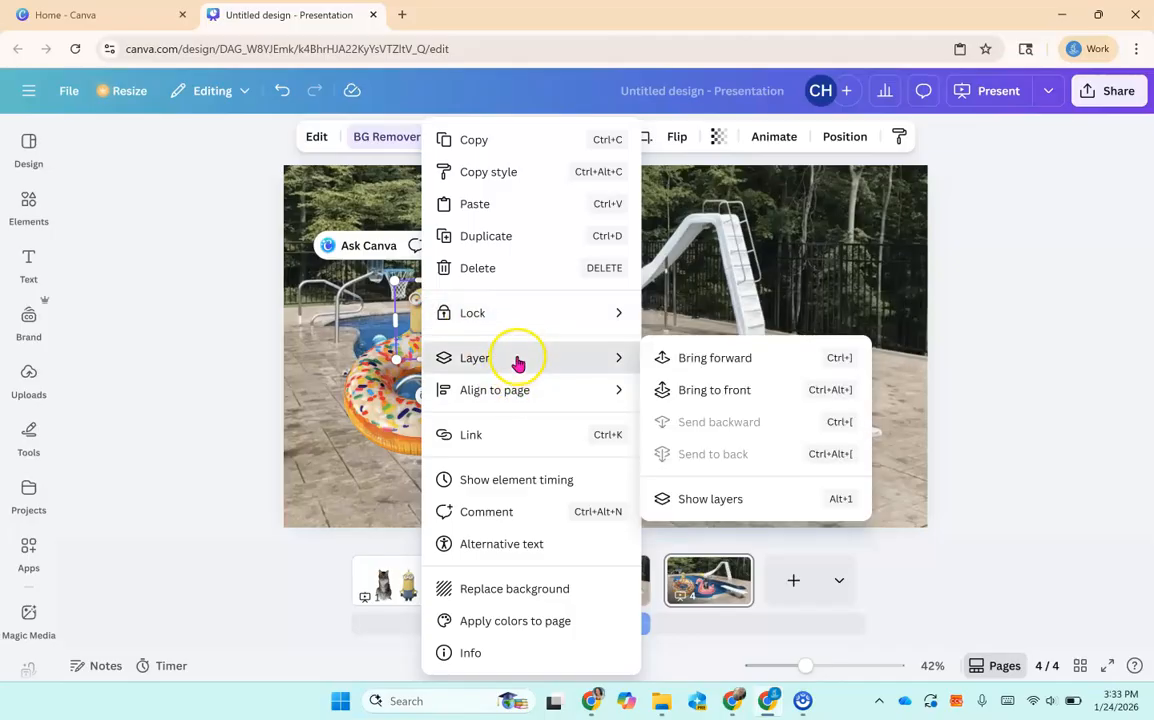
click(752, 389)
- Enlarge the minion, center it over the donut float's hole, and crop off its feet so it appears seated in the ring
click(424, 333)
drag(396, 367, 350, 437)
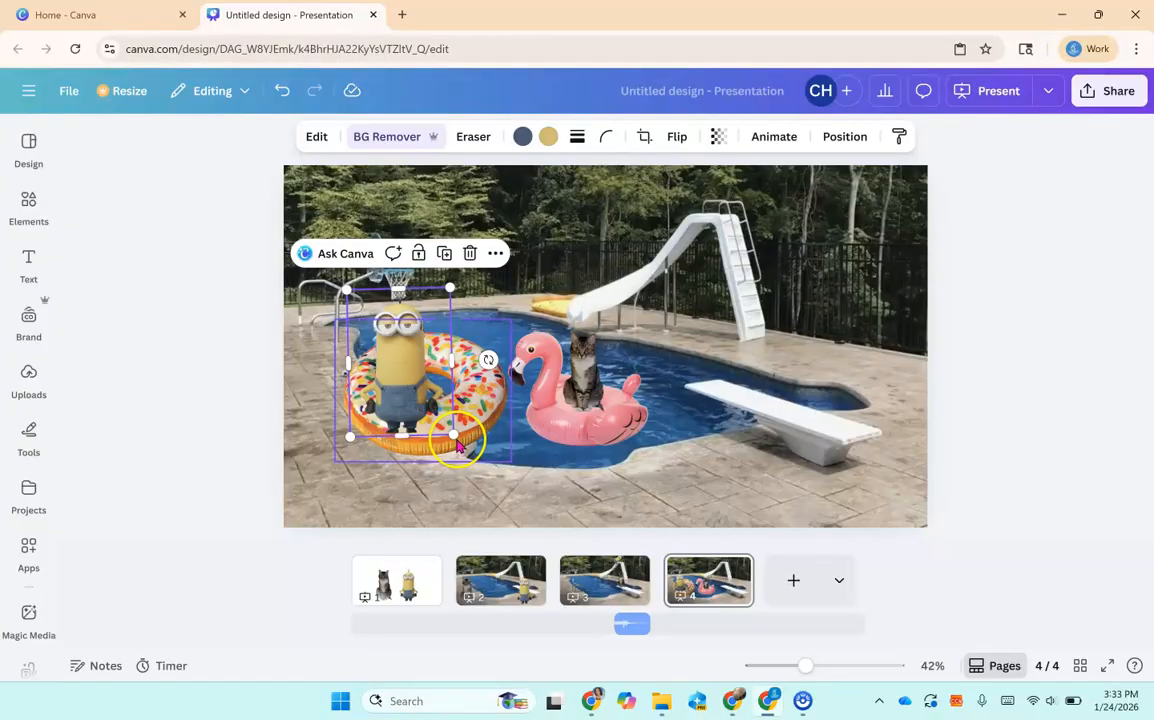
drag(454, 437, 470, 458)
drag(396, 412, 414, 377)
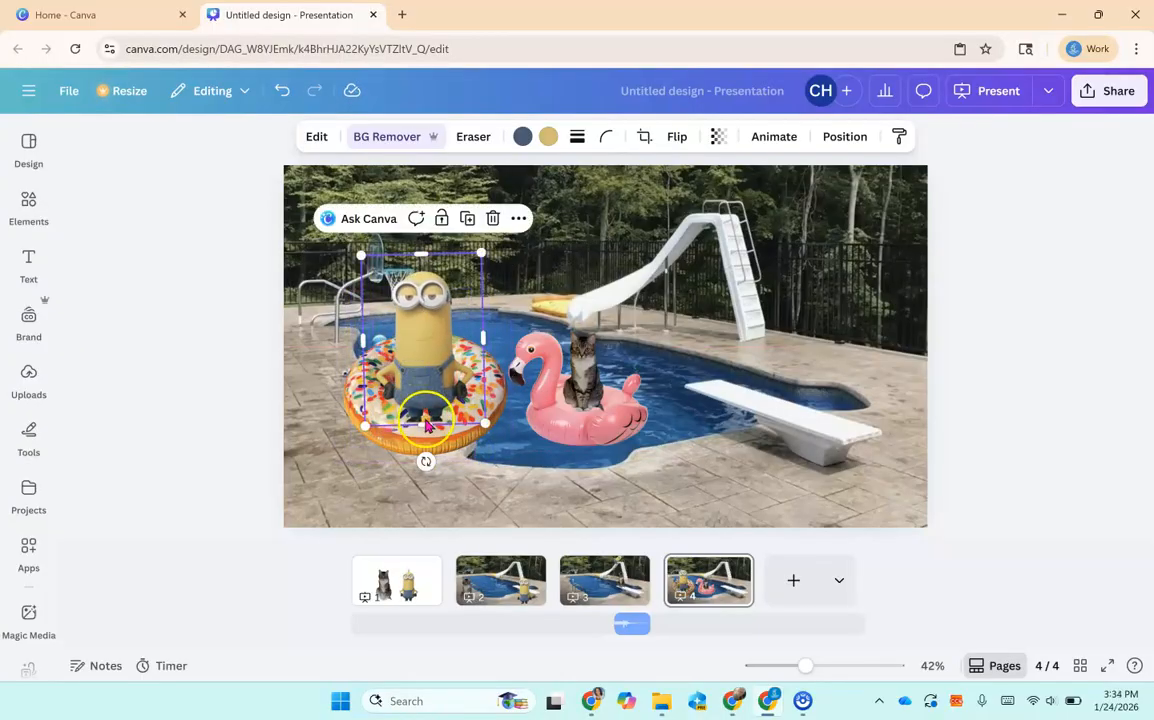
drag(425, 421, 430, 375)
- Adjust the donut float's size and position so the ring fits around the minion's waist
click(460, 423)
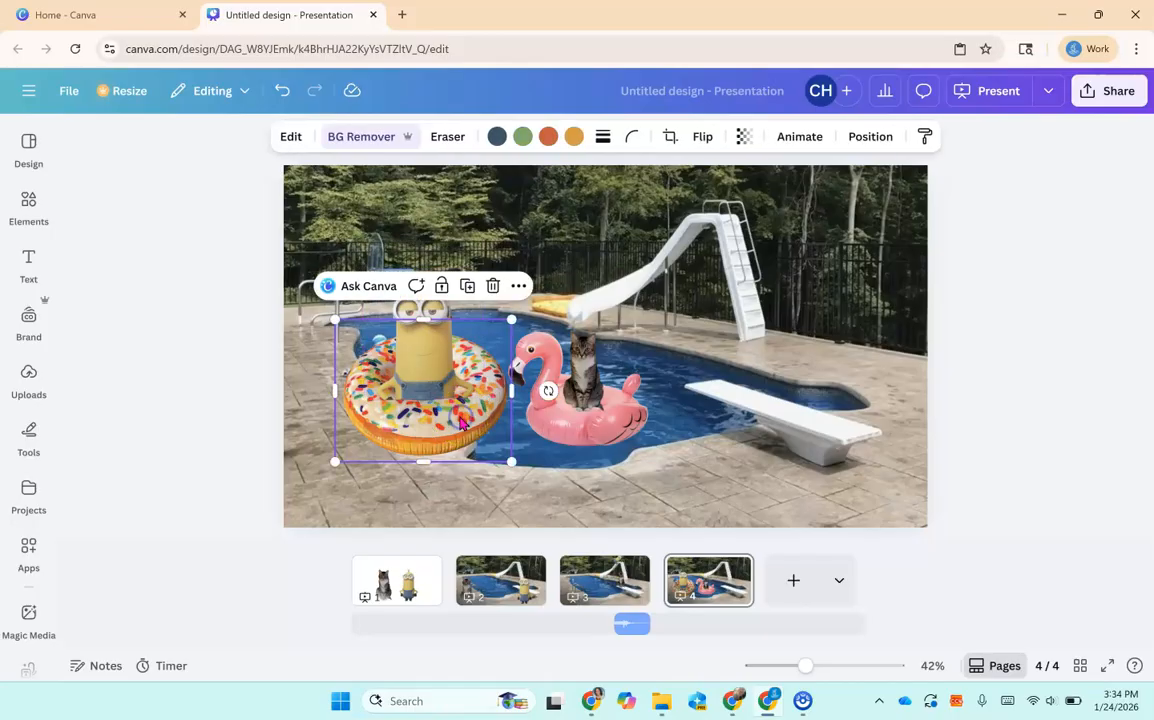
drag(511, 461, 523, 474)
drag(439, 429, 440, 430)
drag(517, 472, 495, 450)
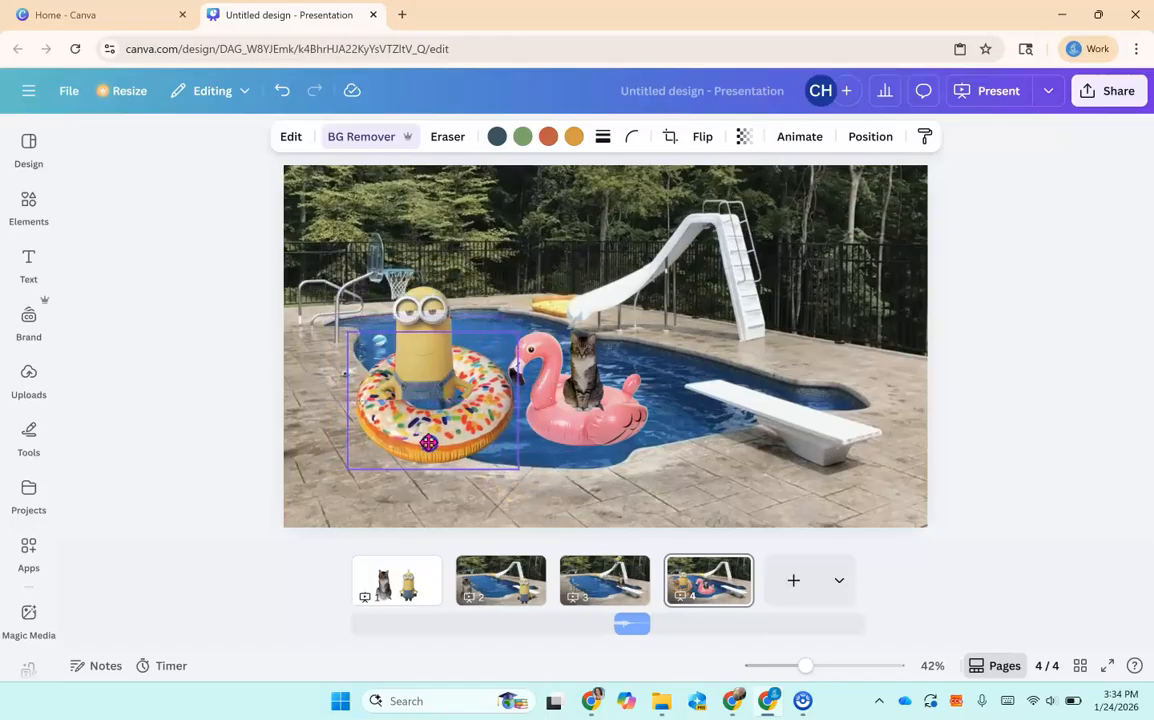